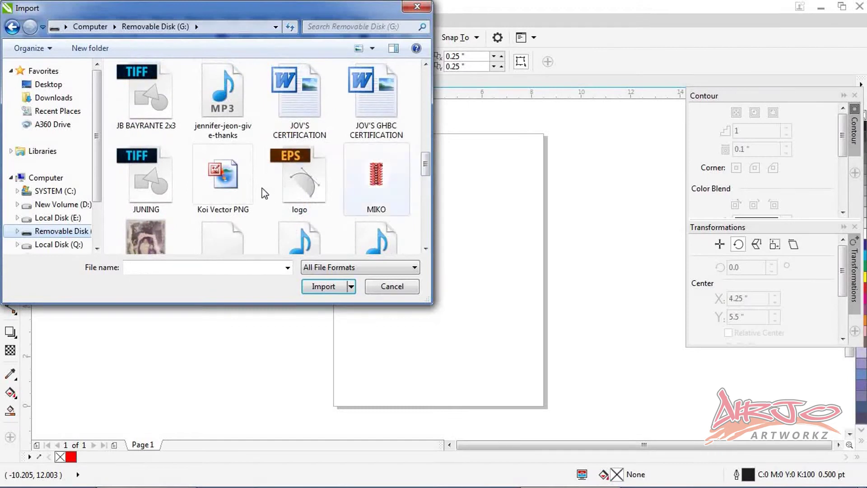
Import the Koi Vector PNG image from Removable Disk (G:) and place it centred on the Letter page.
left_click(237, 193)
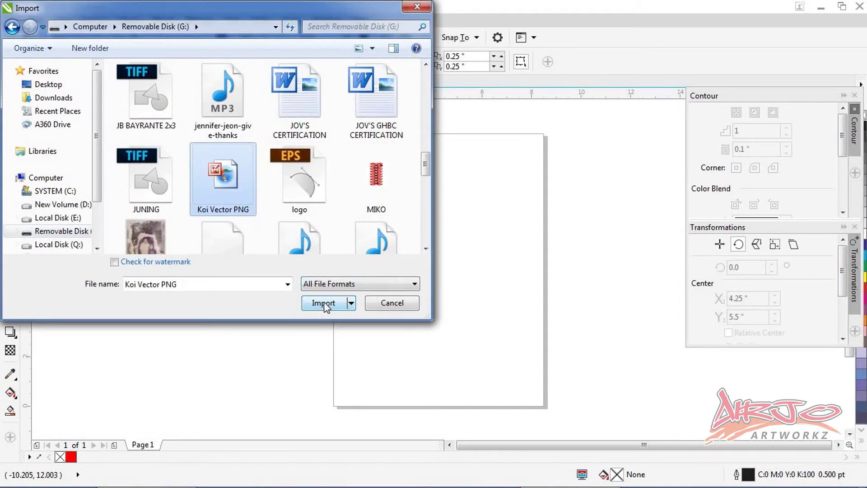
left_click(324, 301)
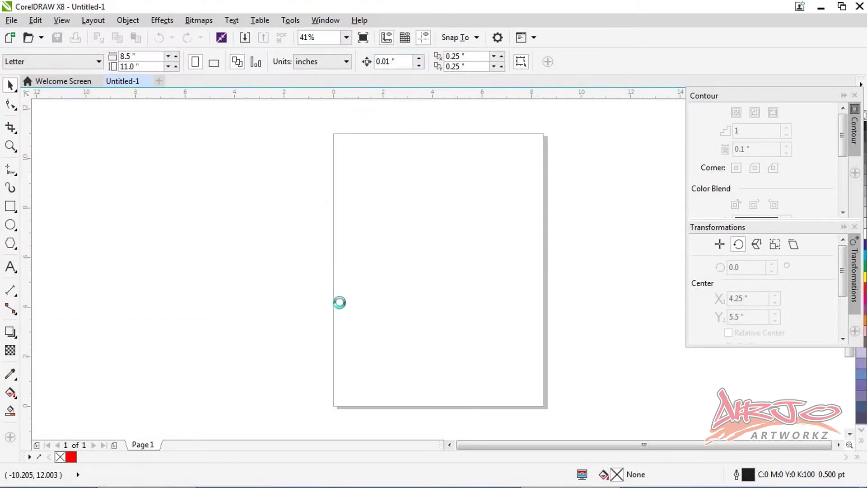
key("Return")
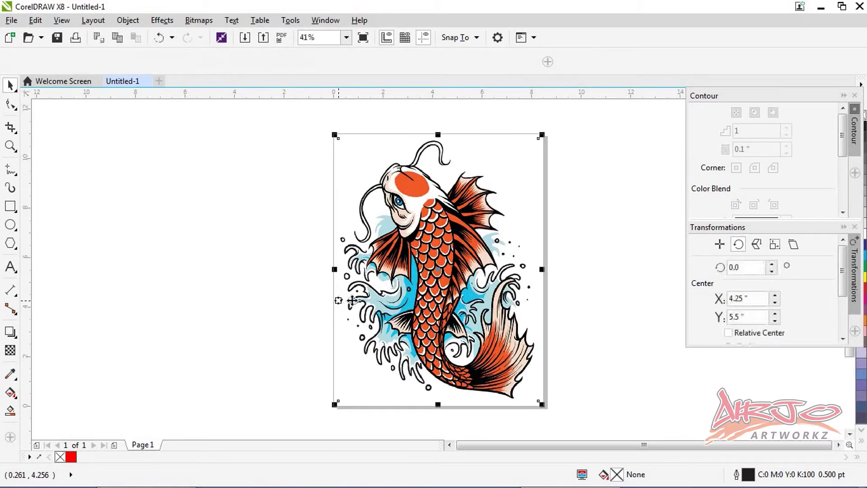
key("Escape")
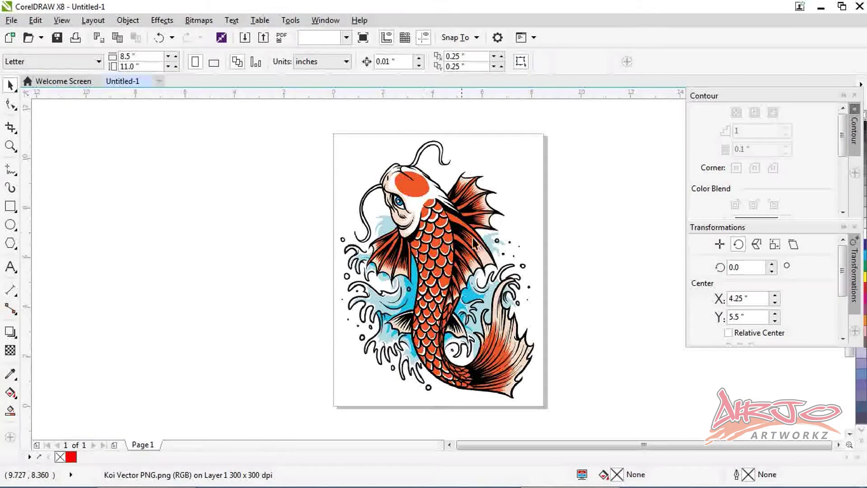
left_click(463, 232)
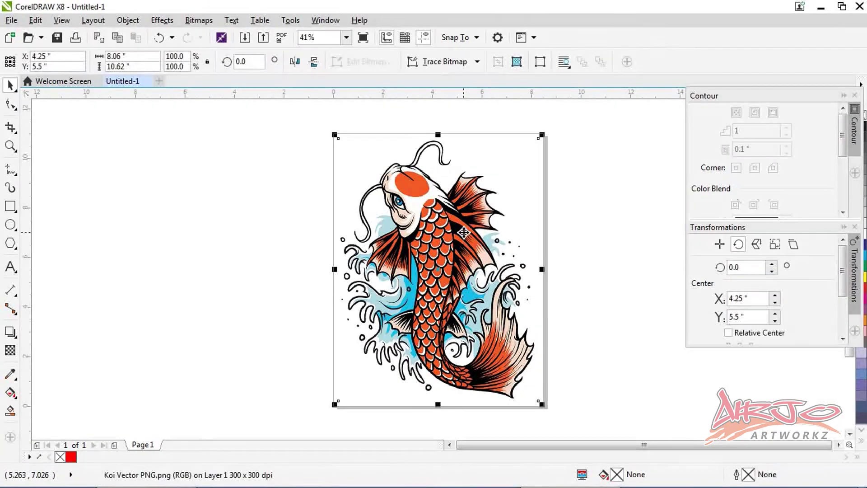
left_click(590, 207)
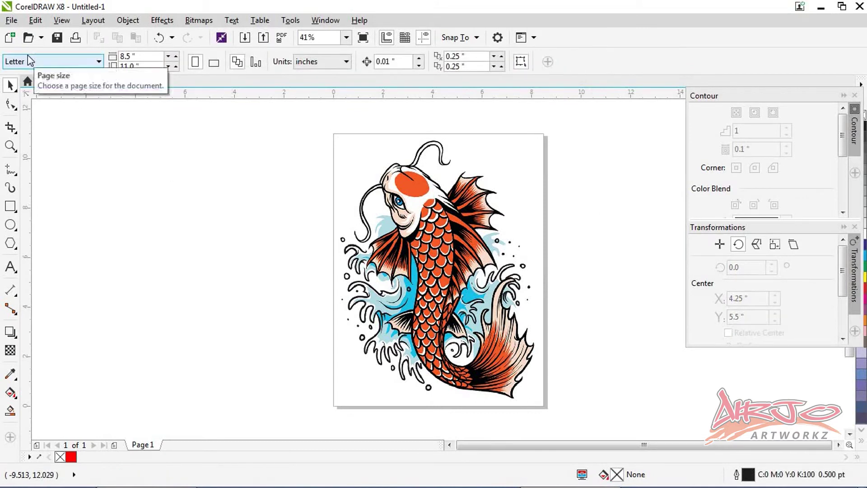
Switch to Photoshop and open the Koi Vector PNG image from Removable Disk (G:).
left_click(184, 476)
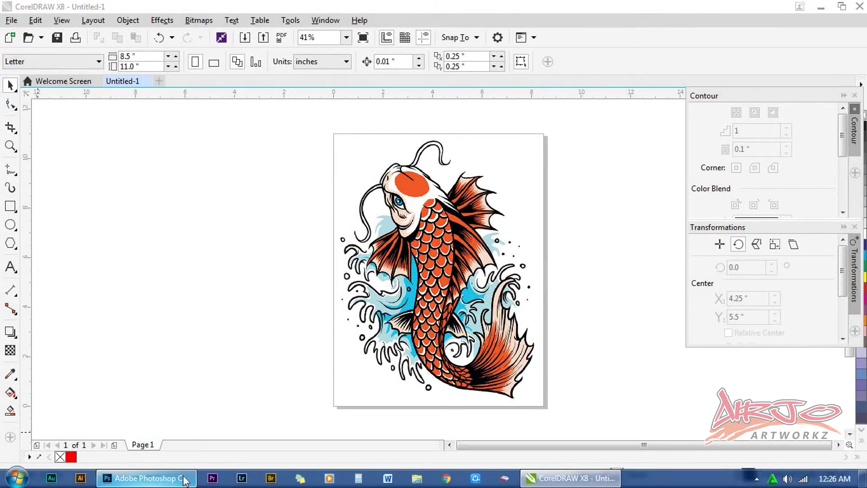
double_click(325, 238)
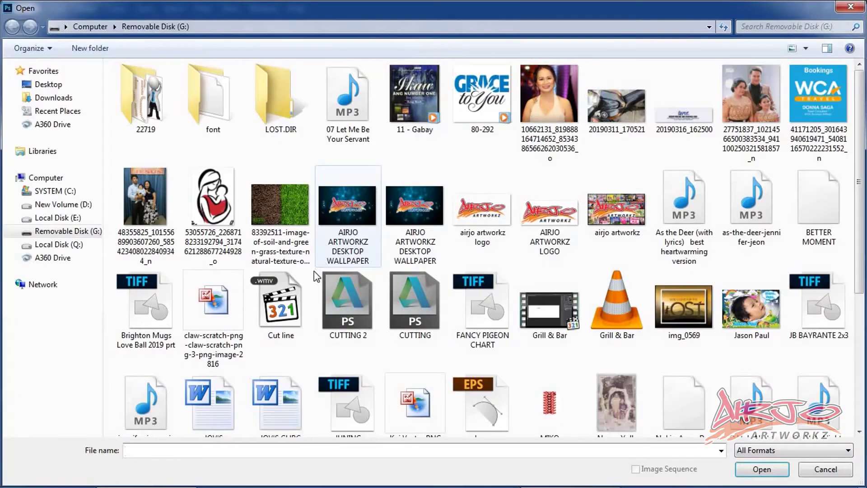
left_click(377, 317)
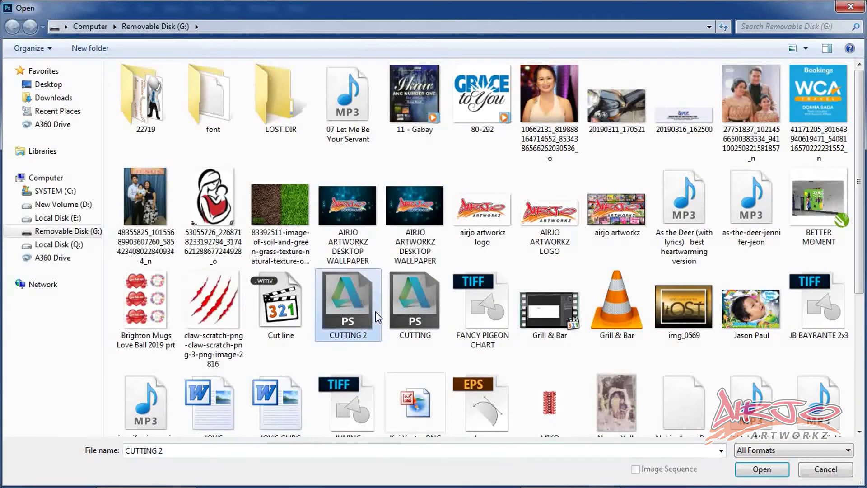
scroll(376, 311, "down", 3)
left_click(408, 213)
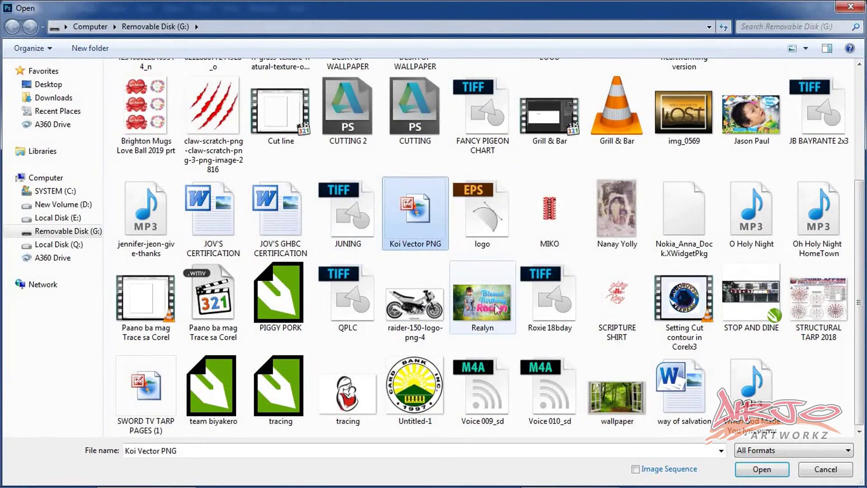
double_click(478, 234)
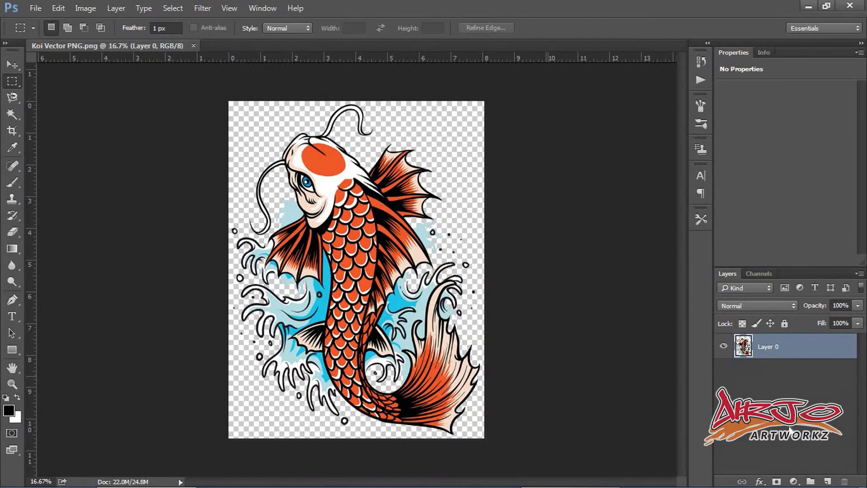
Apply a black Color Overlay with Normal blend mode and 100% opacity to Layer 0.
left_click(759, 482)
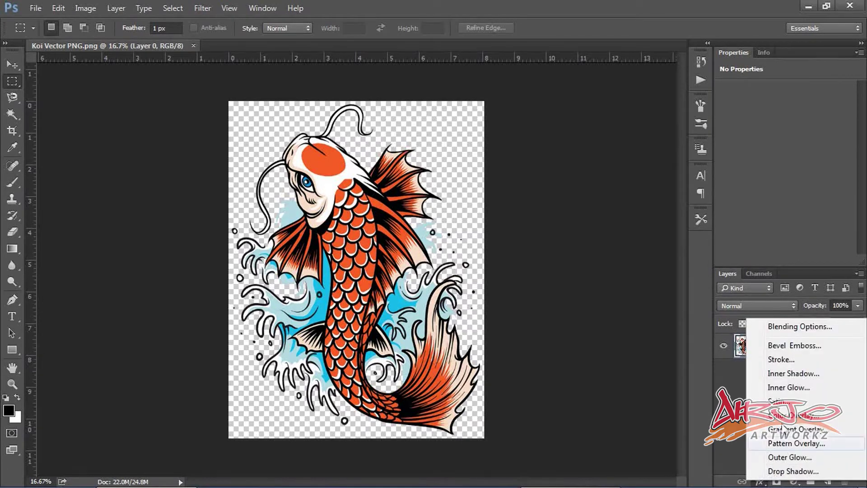
left_click(577, 162)
key("h")
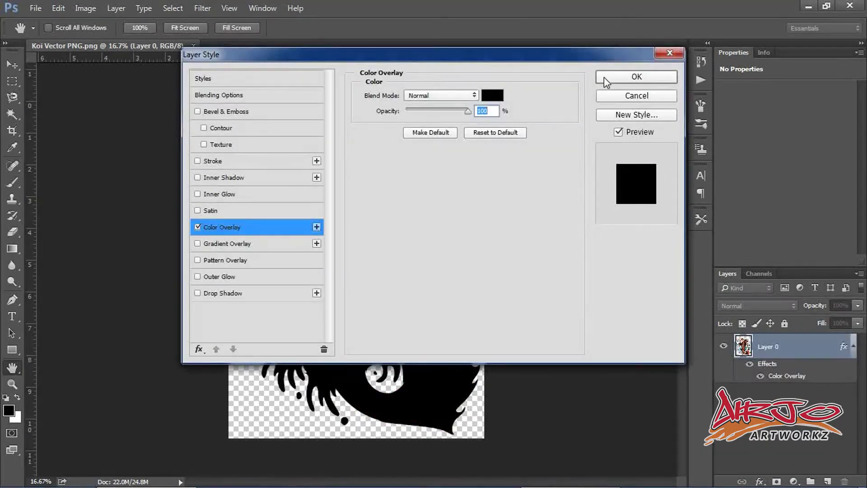
left_click(604, 76)
Save the black silhouette as a JPEG named Koi Vector PNG at Maximum quality 12, and close the document.
left_click(35, 8)
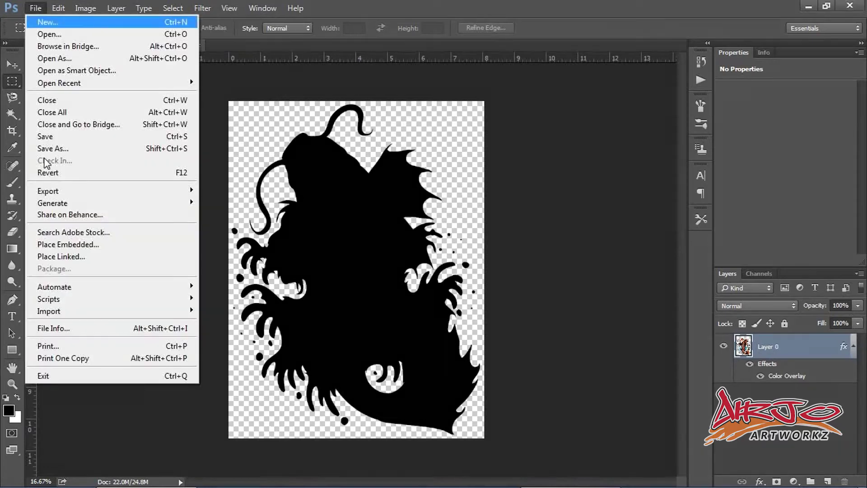
left_click(59, 152)
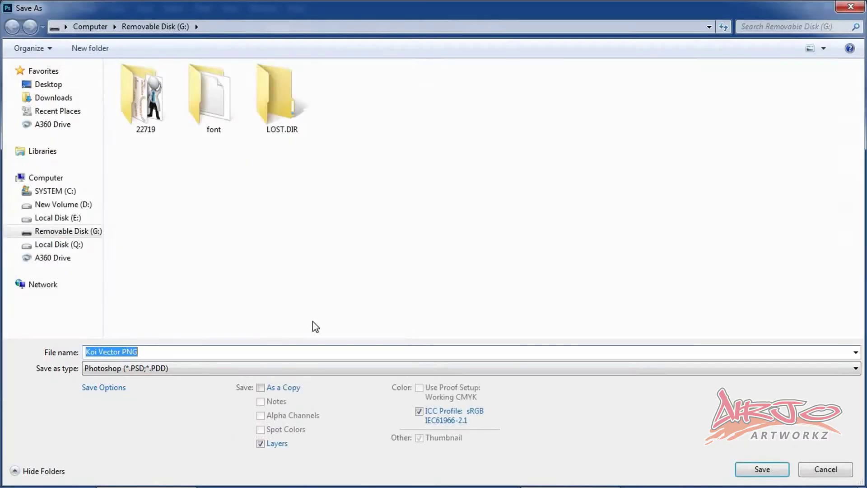
left_click(246, 368)
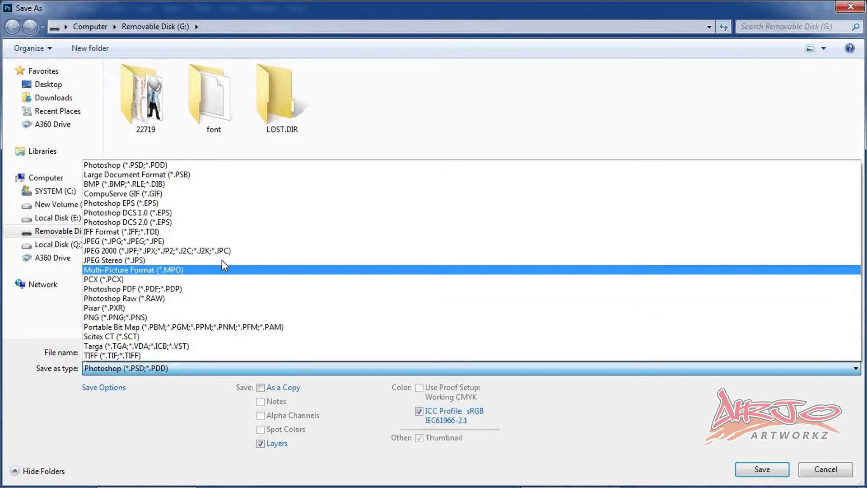
left_click(224, 241)
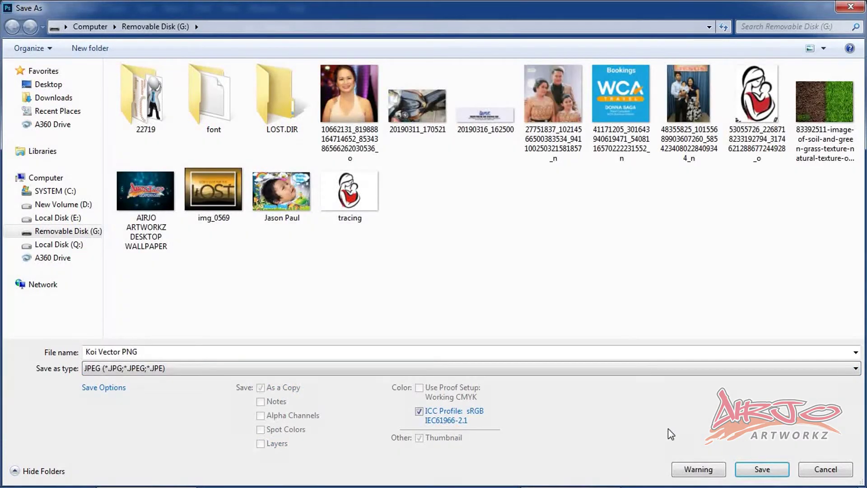
left_click(763, 469)
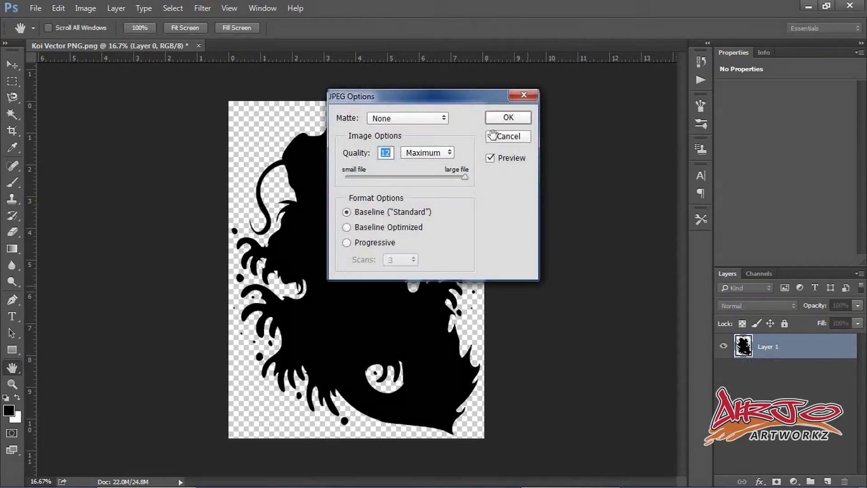
left_click(506, 120)
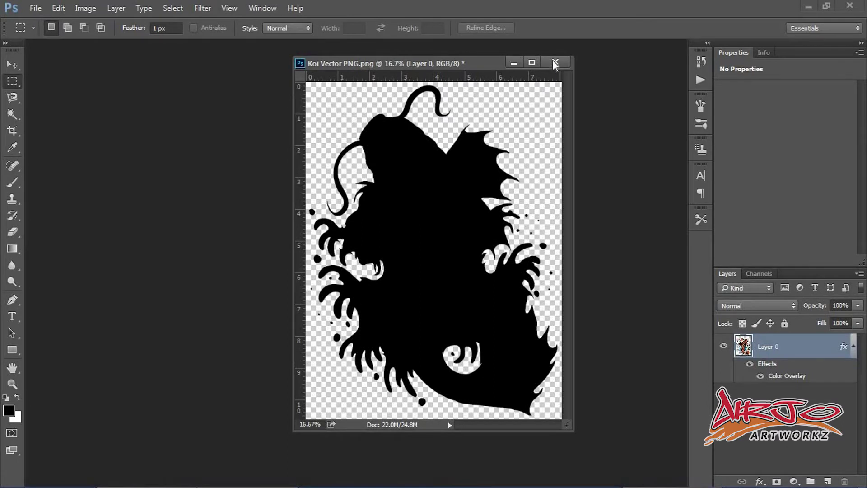
left_click(555, 63)
left_click(435, 196)
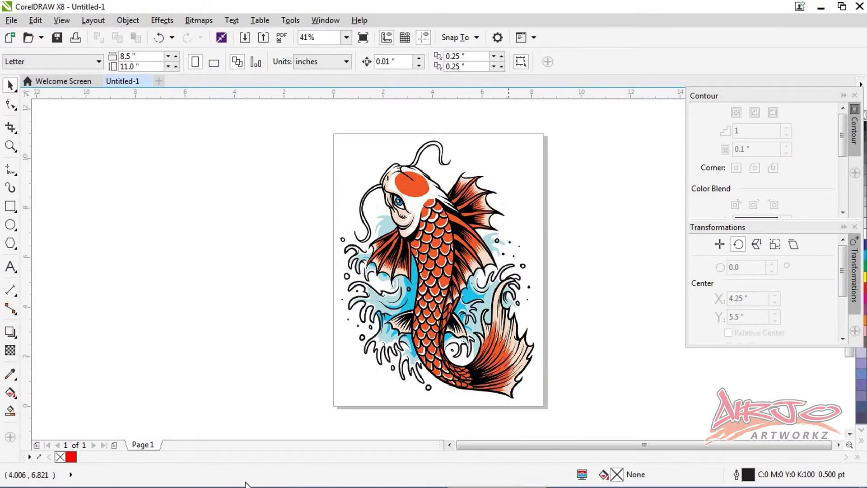
Switch to Illustrator and open the black silhouette JPEG, Koi Vector PNG, from Removable Disk (G:).
left_click(81, 479)
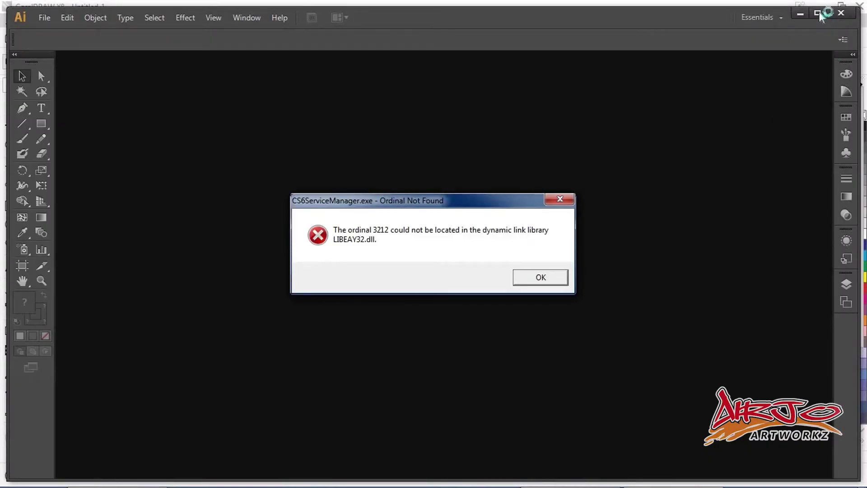
left_click(540, 276)
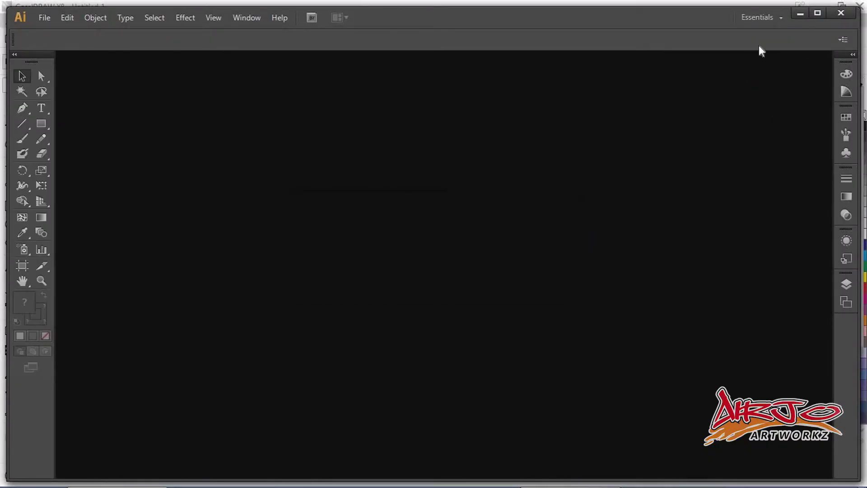
left_click(817, 13)
key("ctrl+o")
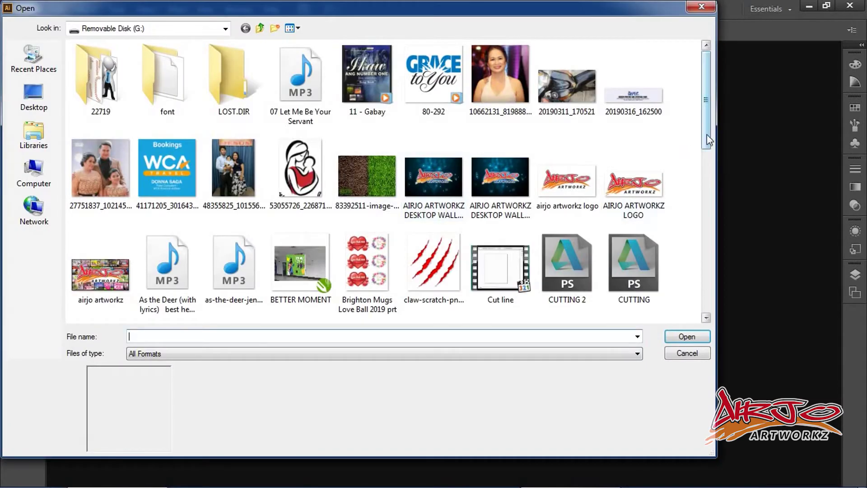
left_click_drag(707, 134, 708, 235)
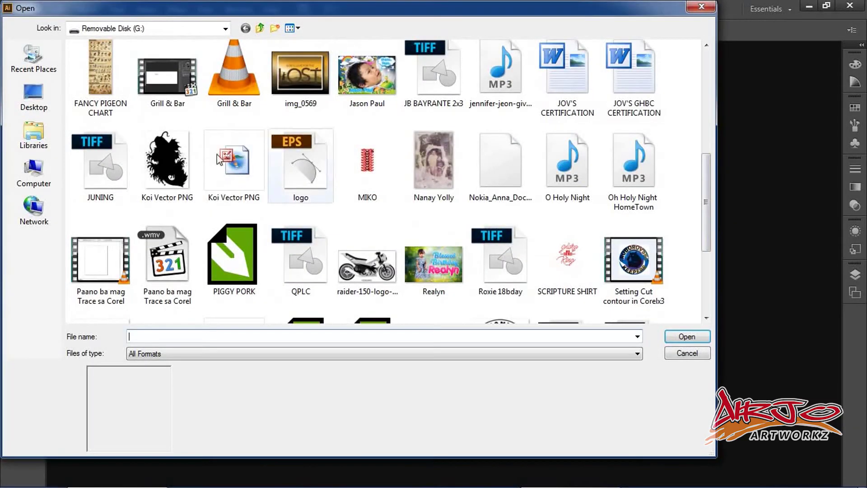
left_click(172, 163)
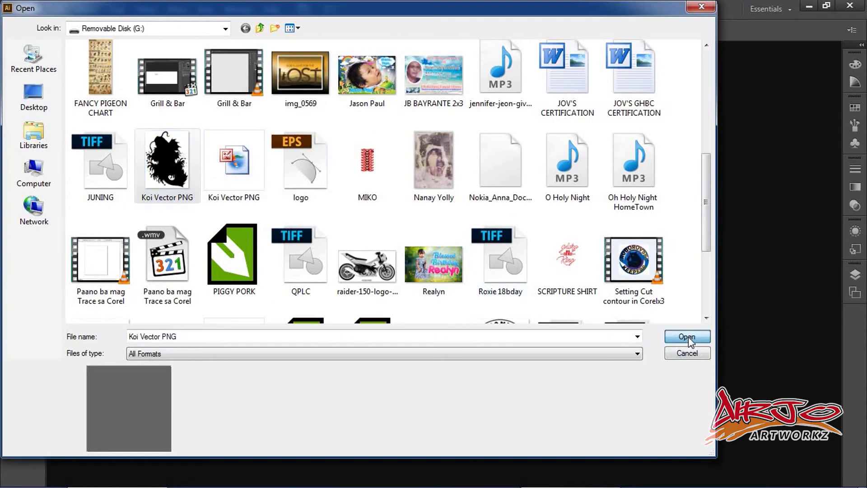
left_click(687, 338)
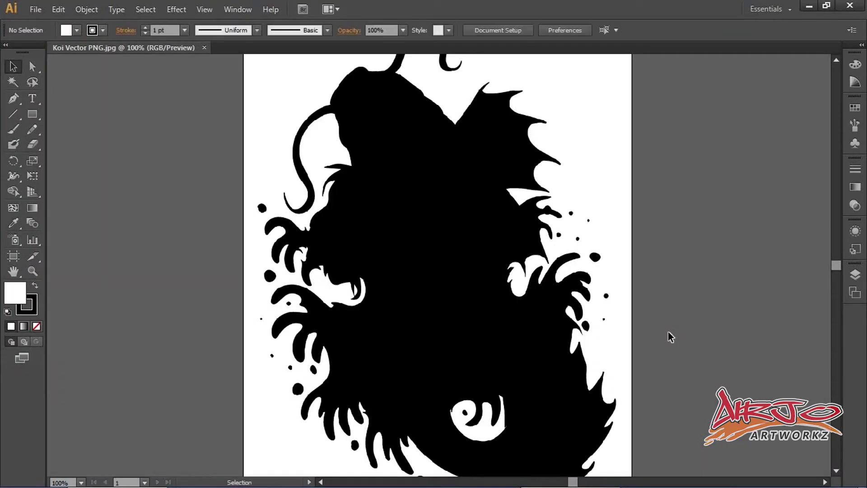
Trace the silhouette image with the Default preset and expand the tracing into ungrouped paths.
left_click(480, 288)
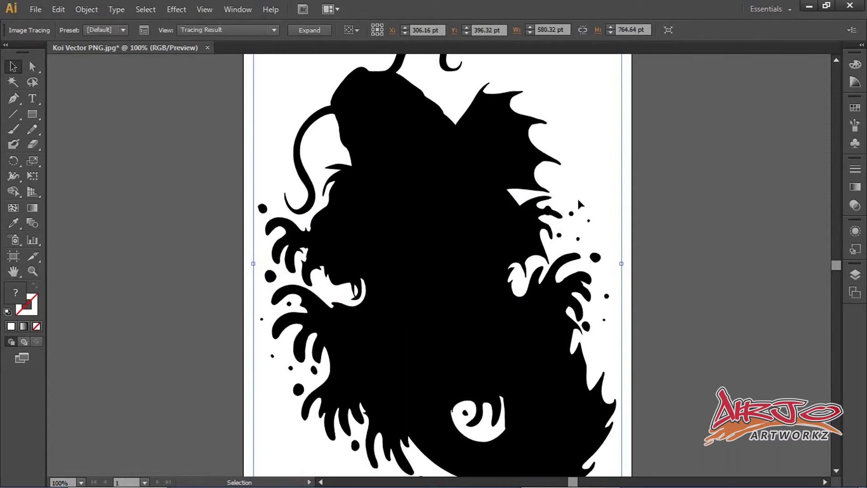
left_click(321, 31)
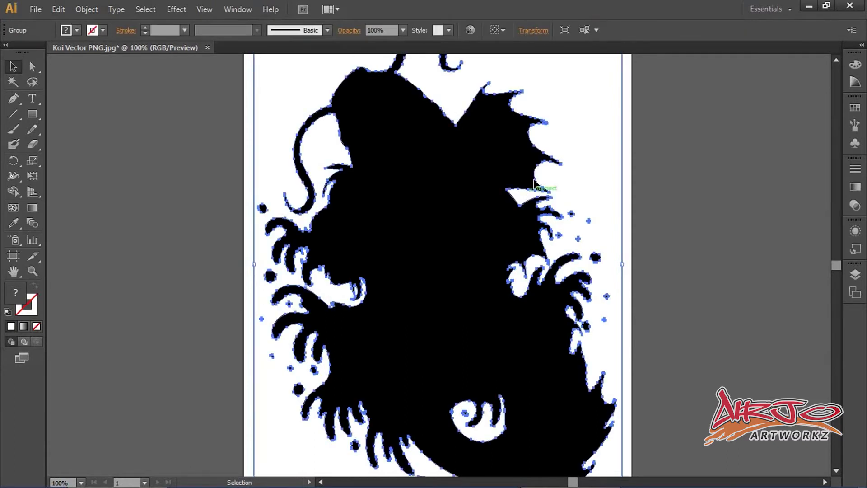
right_click(567, 151)
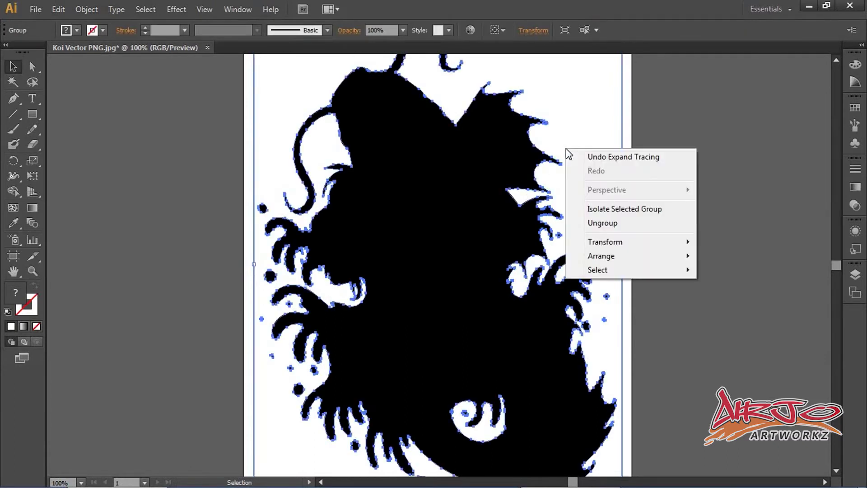
left_click(601, 223)
Delete the white background path and the white shape enclosed near the koi's tail.
left_click(615, 128)
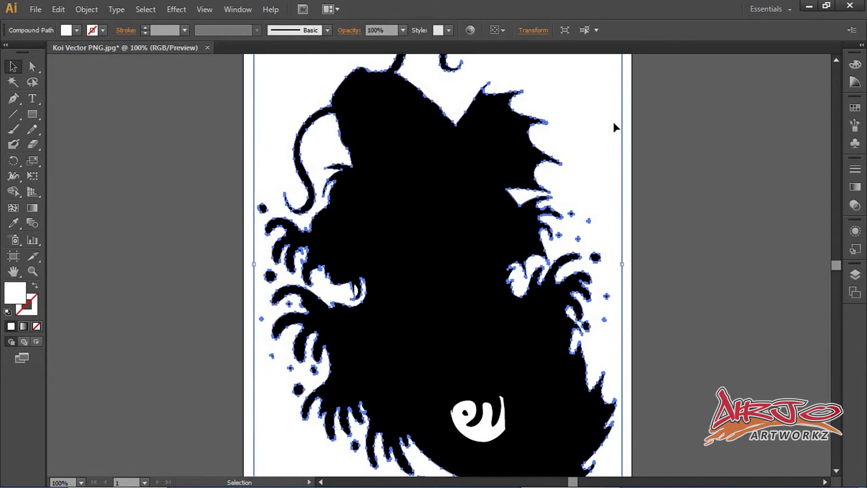
key("Delete")
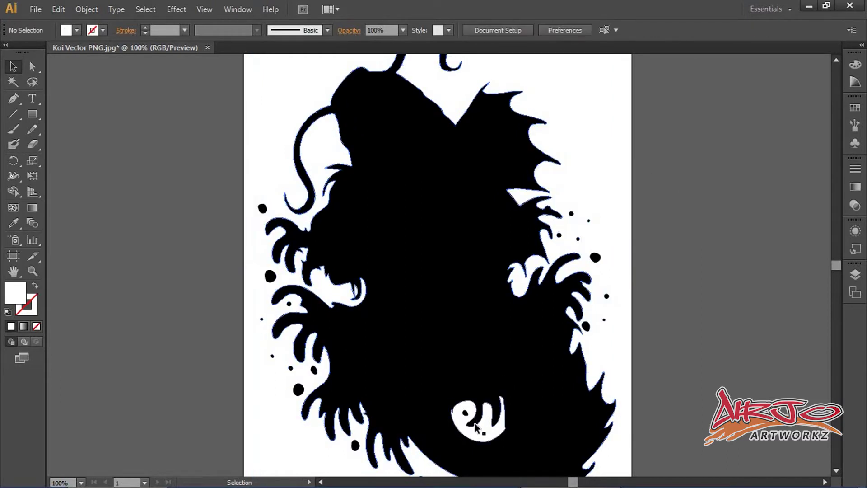
left_click(484, 434)
key("Delete")
left_click(35, 10)
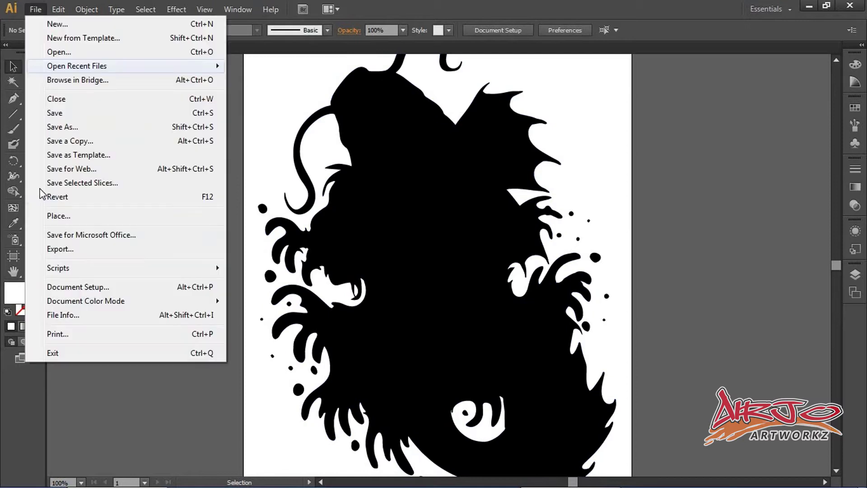
left_click(60, 249)
left_click(483, 426)
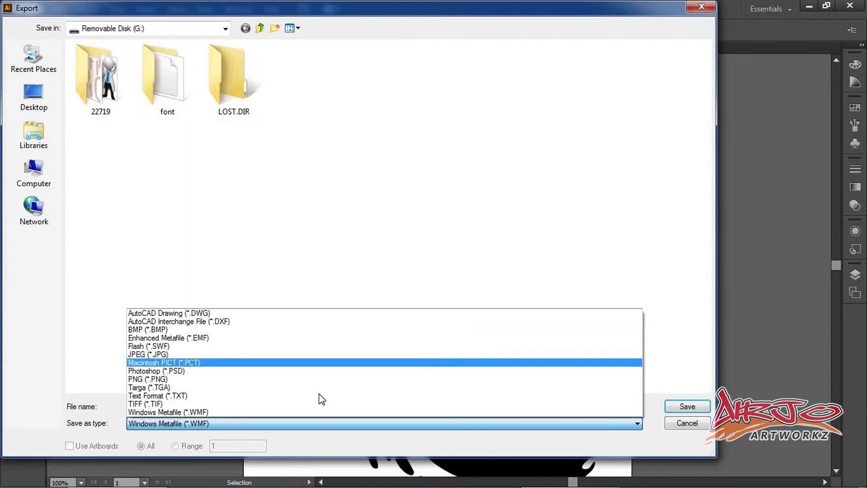
left_click(252, 313)
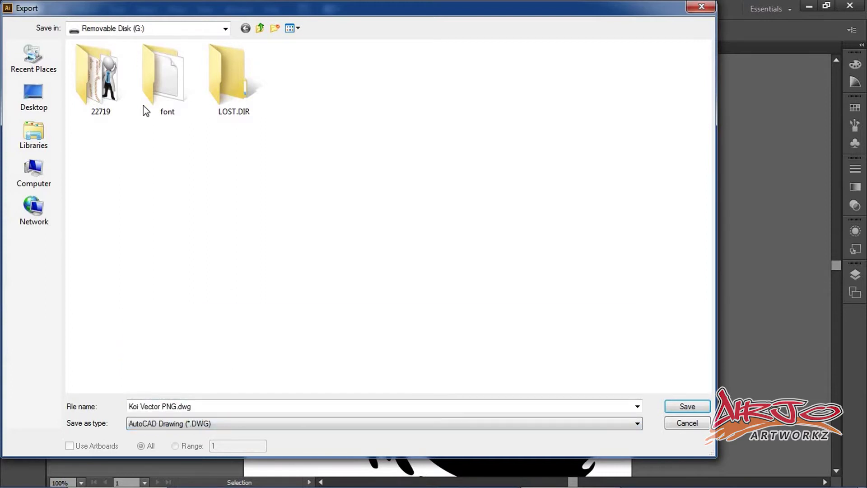
left_click(687, 423)
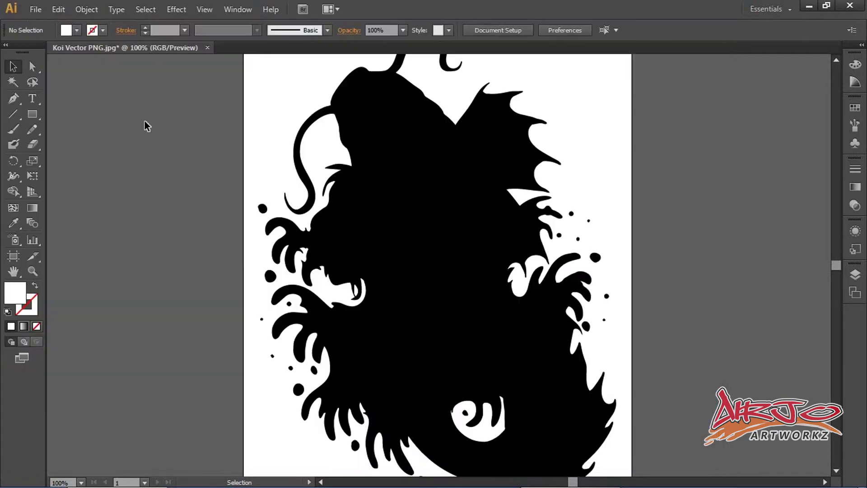
Save the traced silhouette as Koi Vector PNG.eps on Removable Disk (G:) in Illustrator CS6 EPS format, and close the document.
left_click(35, 9)
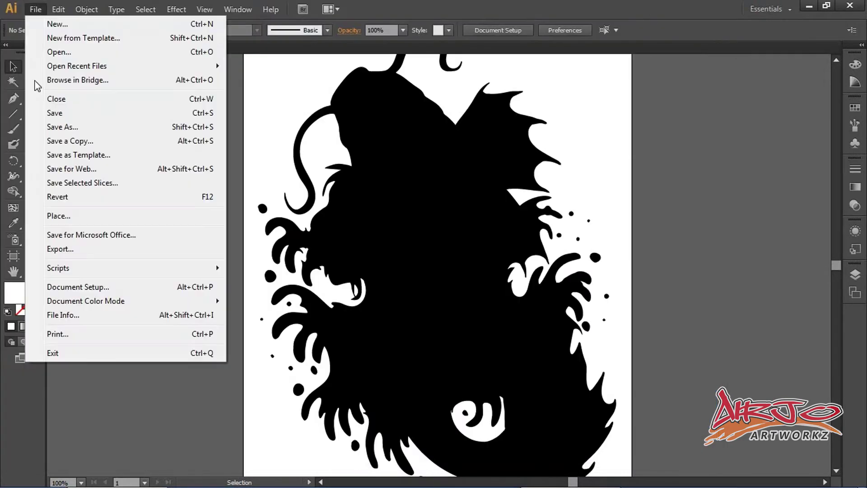
left_click(77, 128)
left_click(195, 423)
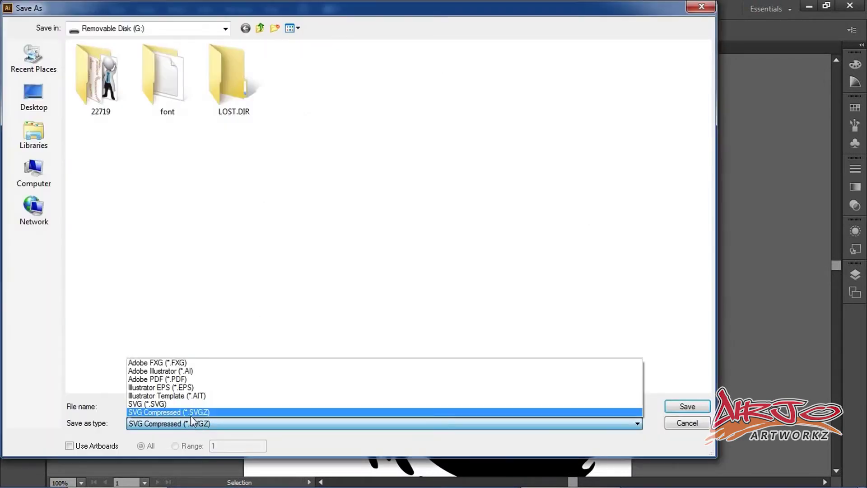
left_click(209, 389)
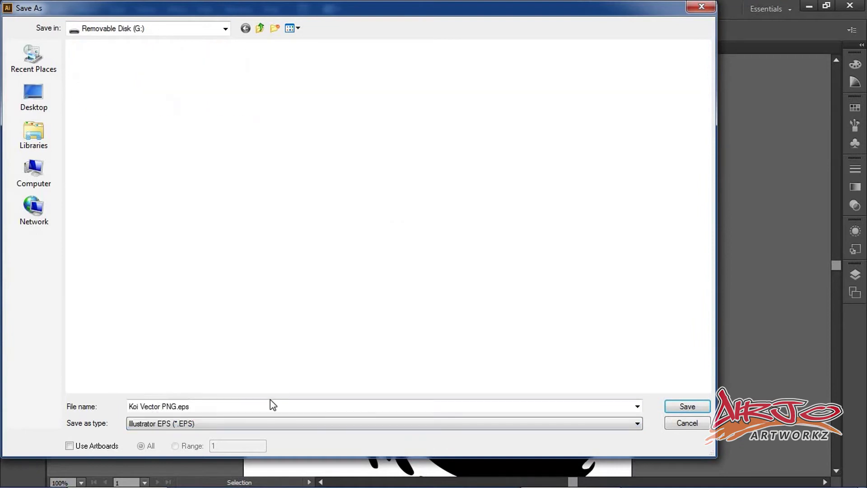
left_click(687, 406)
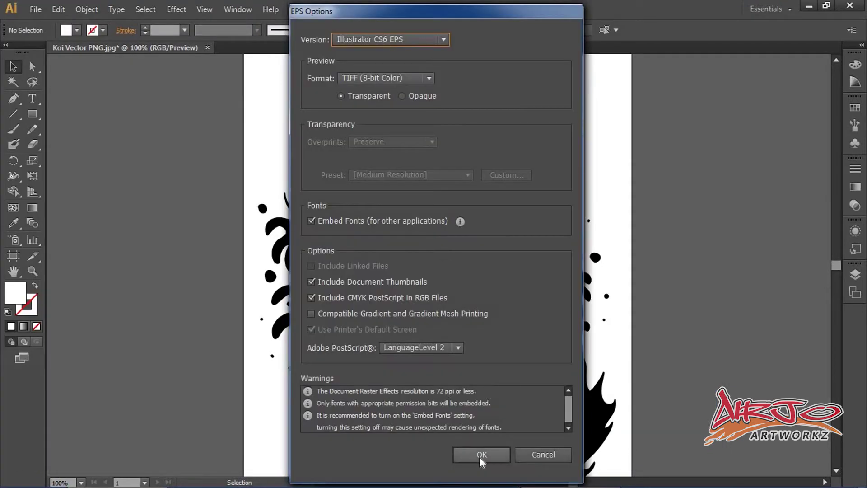
left_click(481, 455)
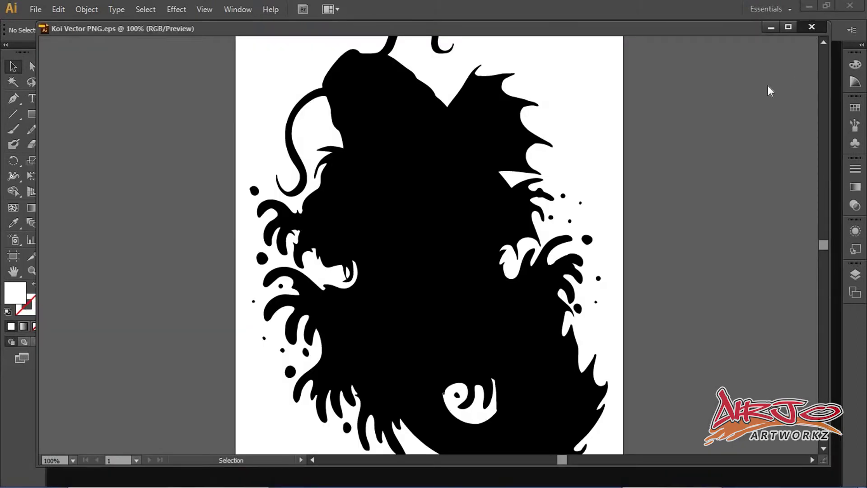
key("ctrl+w")
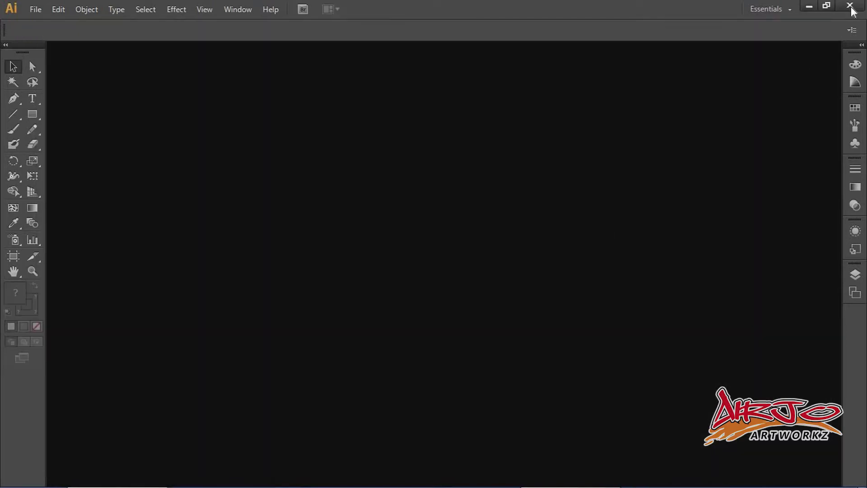
Switch to CorelDRAW and start an import from Removable Disk (G:), showing its files as a list grouped by type.
left_click(598, 479)
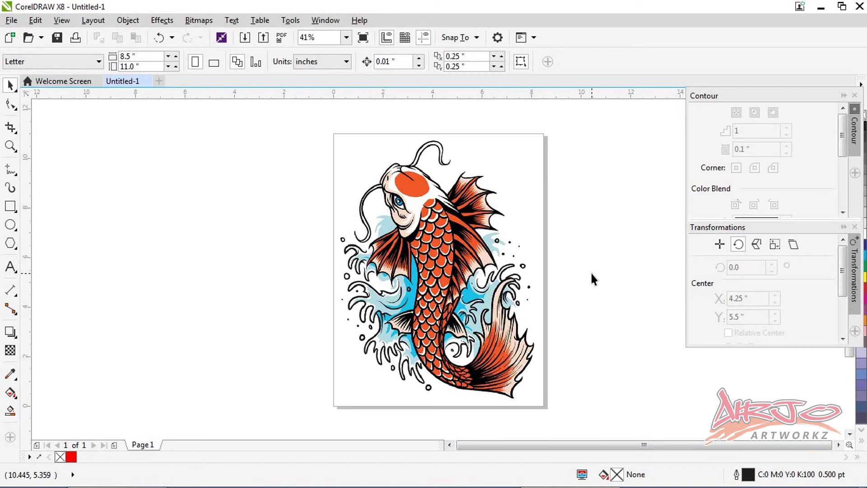
left_click(11, 21)
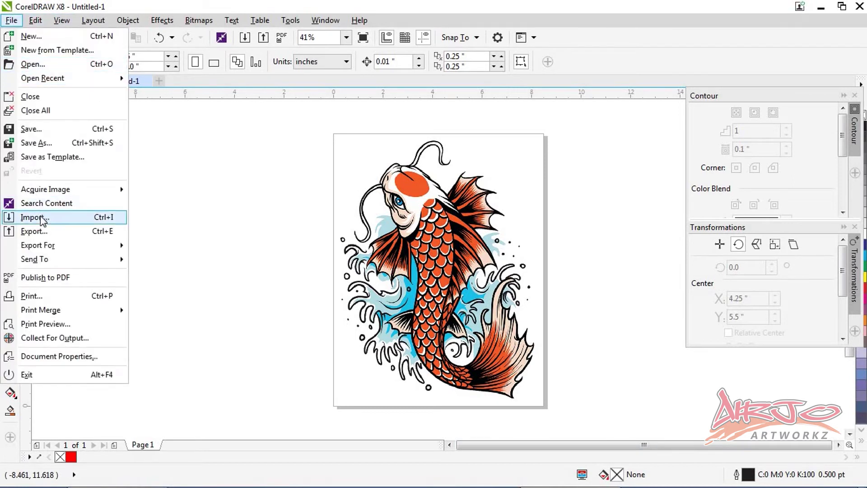
left_click(76, 219)
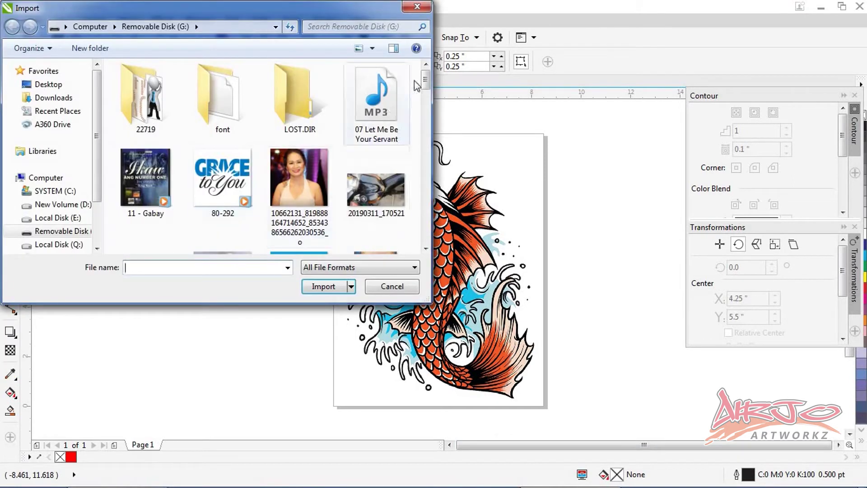
scroll(407, 79, "down", 3)
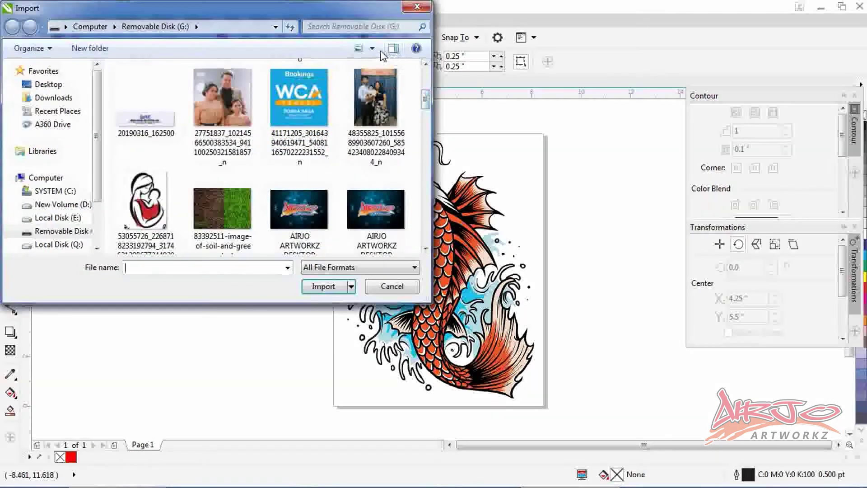
left_click(372, 48)
left_click(401, 113)
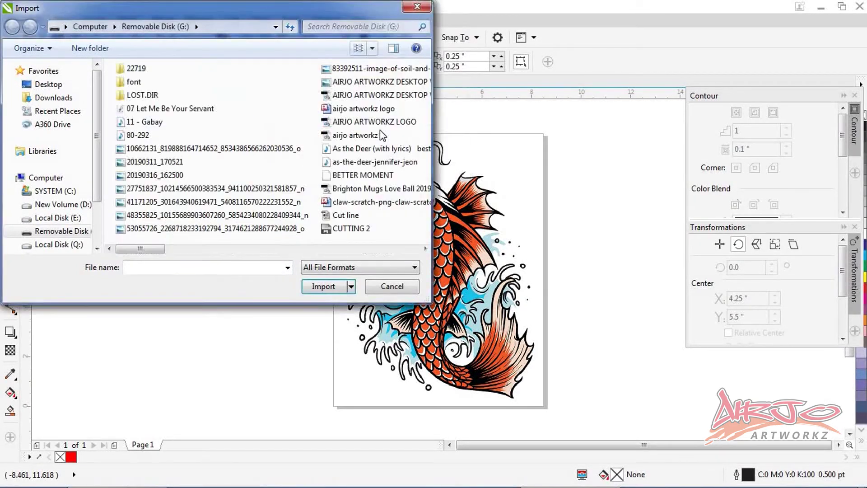
right_click(275, 102)
mouse_move(323, 137)
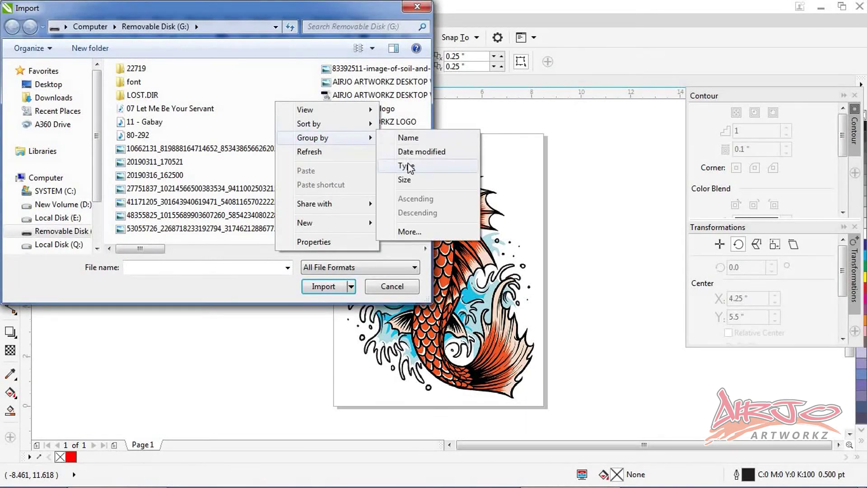
left_click(407, 165)
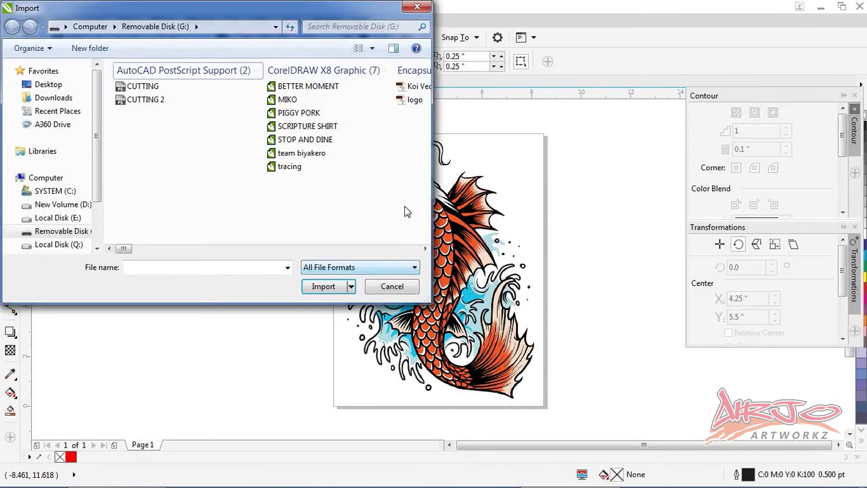
Import the Koi Vector PNG EPS file as editable, with text as text, and place it centred on the page.
left_click(413, 87)
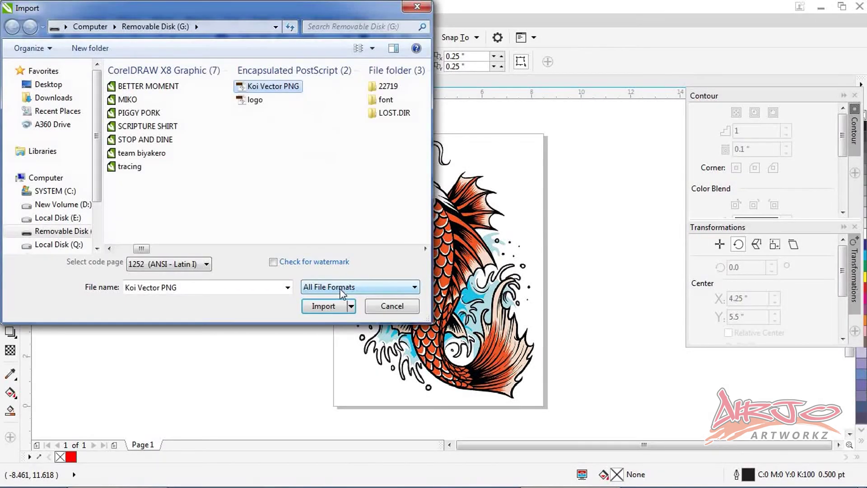
left_click(334, 305)
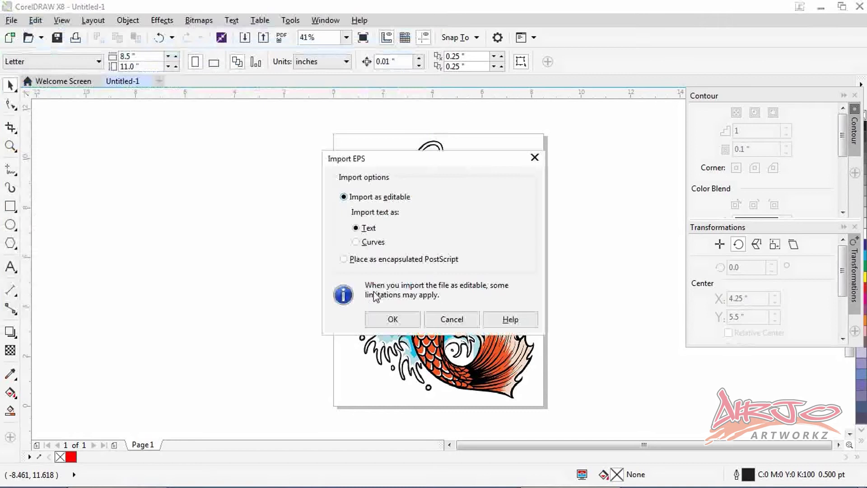
left_click(393, 320)
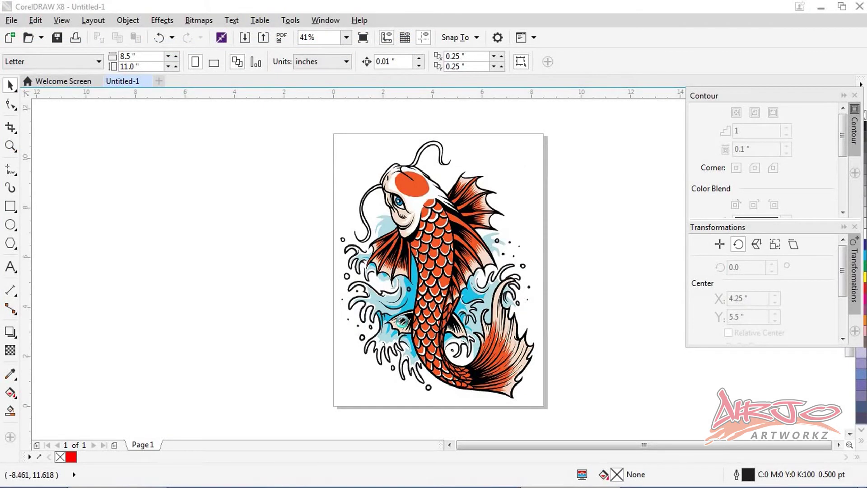
left_click(402, 321)
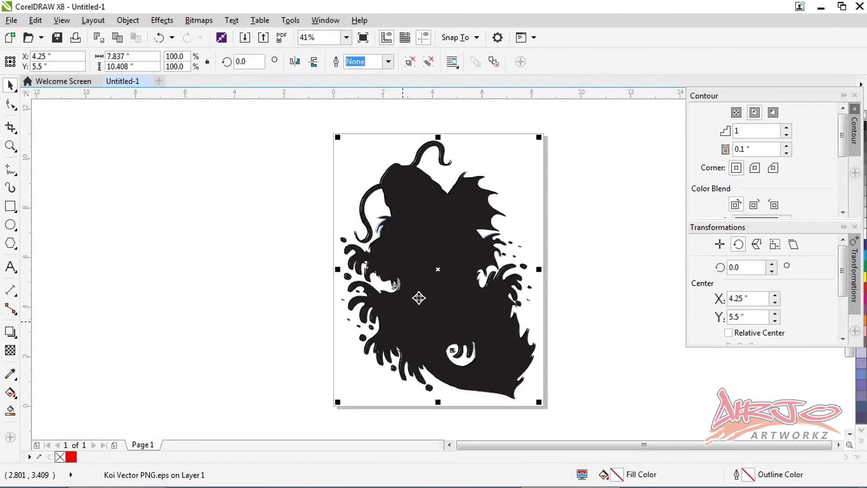
Move the imported silhouette off to the left of the koi image, remove its fill and give it a red CutContour outline.
left_click_drag(417, 270, 250, 257)
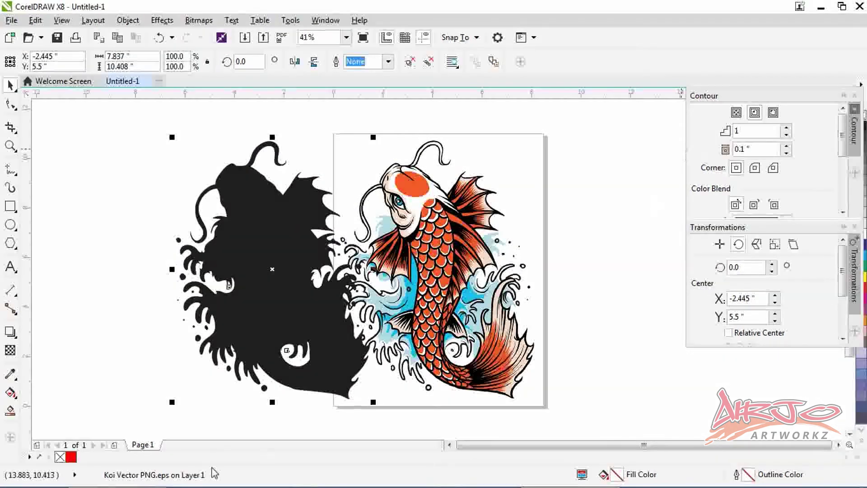
left_click(60, 457)
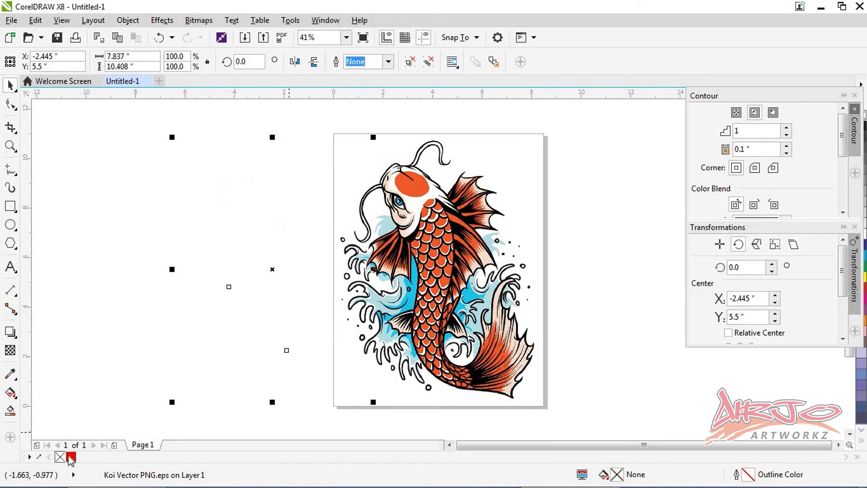
right_click(71, 457)
left_click(140, 307)
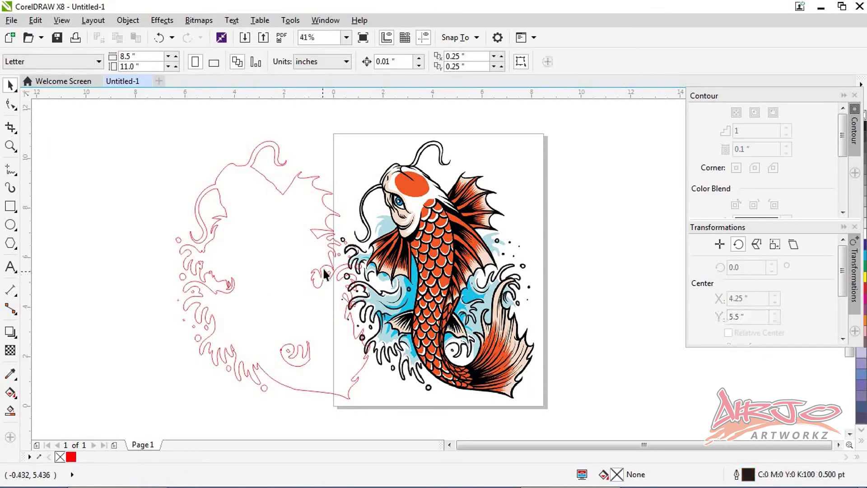
PowerClip the colour koi image inside the red silhouette outline.
left_click(415, 257)
left_click(162, 20)
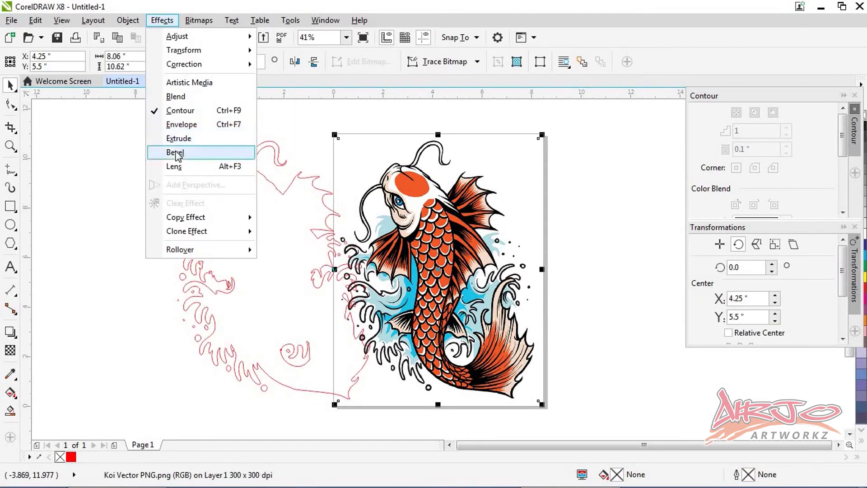
mouse_move(129, 20)
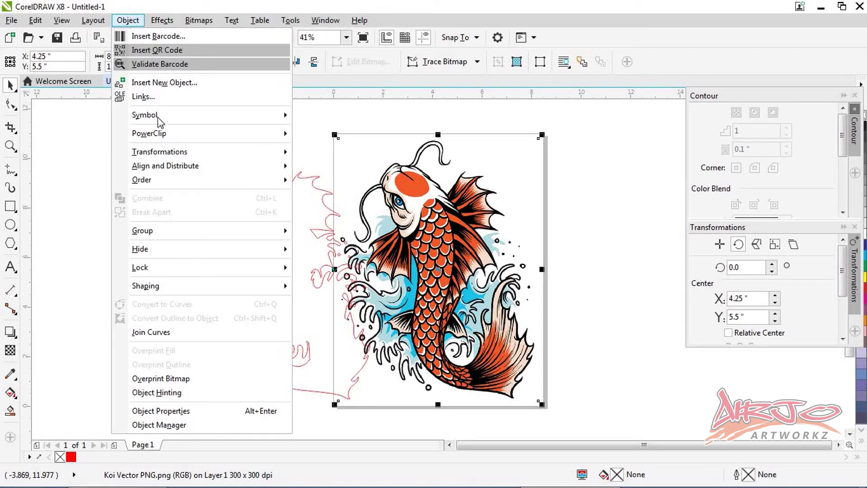
mouse_move(170, 135)
left_click(316, 136)
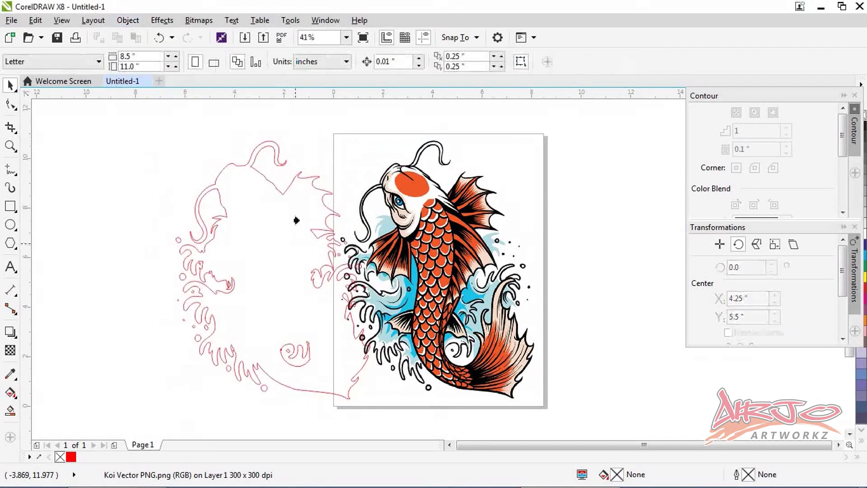
left_click(316, 187)
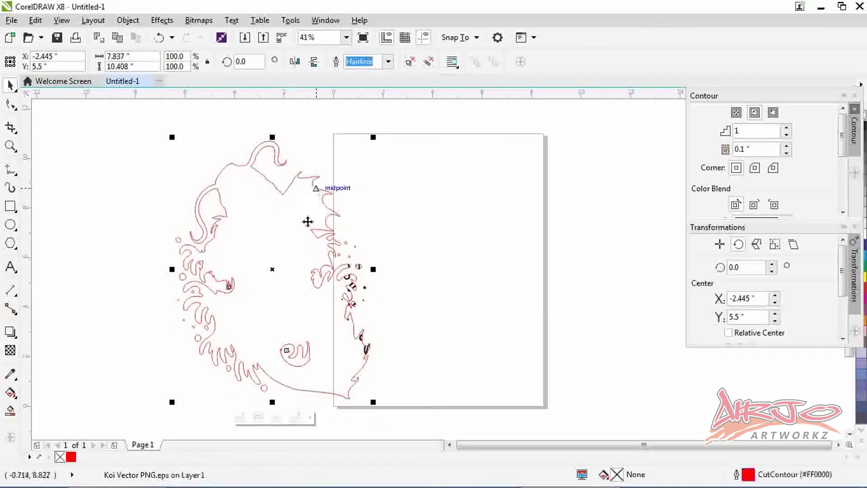
Move the red outline over the page and open its PowerClip contents for editing.
left_click_drag(266, 230, 401, 205)
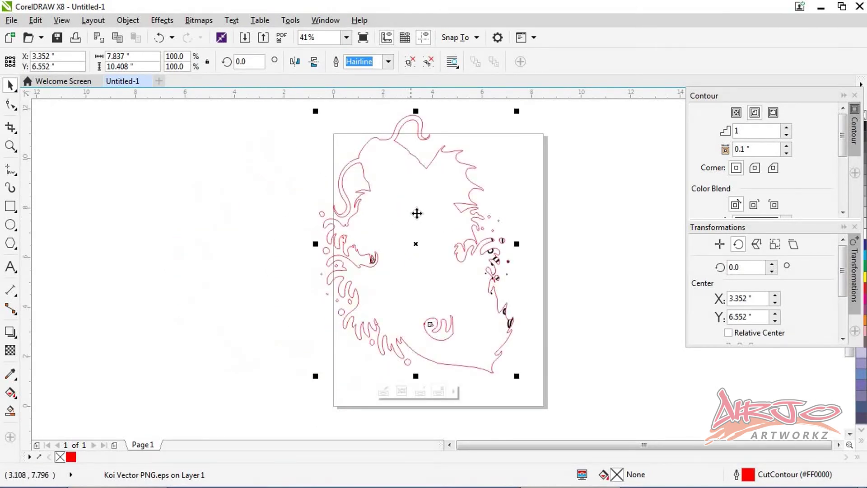
right_click(419, 210)
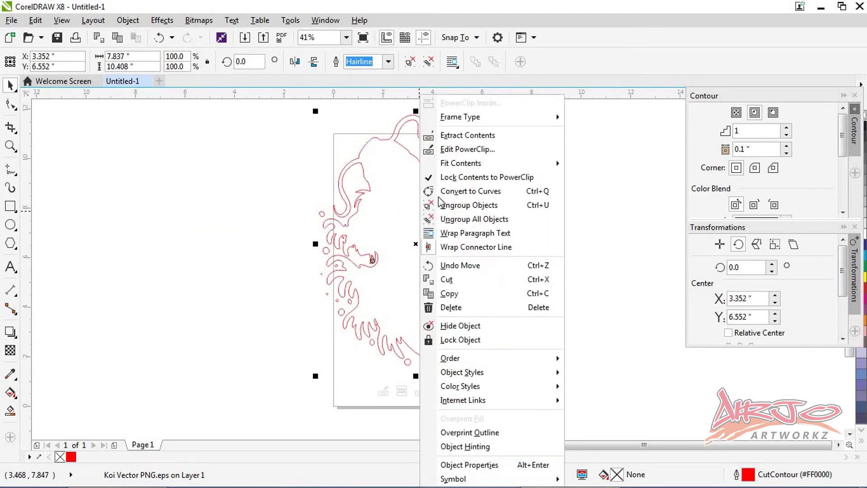
left_click(463, 149)
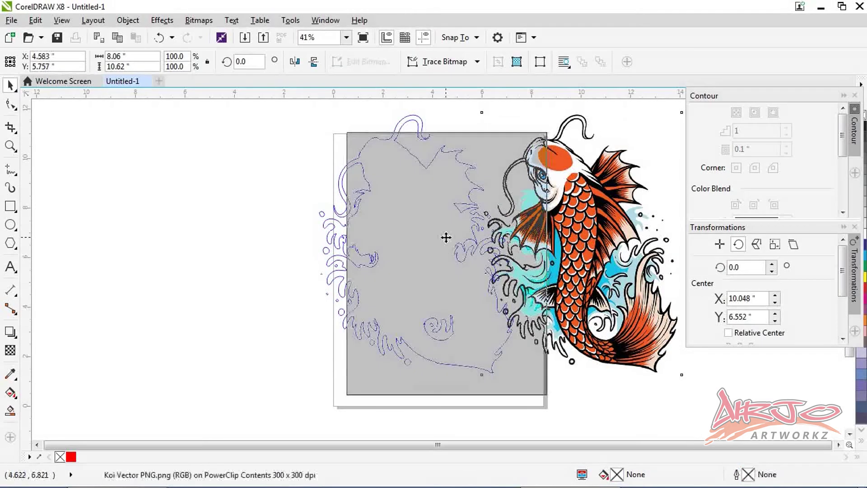
Move the koi image inside the PowerClip so that it roughly matches the silhouette outline.
key("p")
left_click_drag(462, 188, 422, 167)
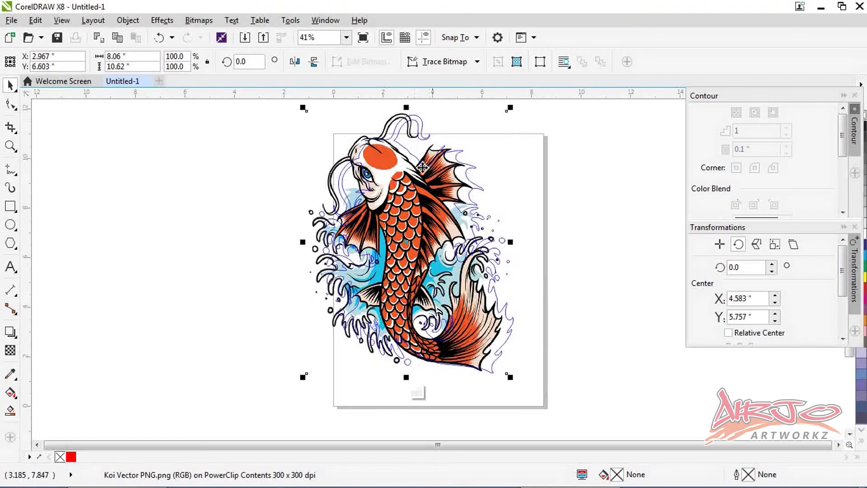
left_click_drag(420, 134, 429, 138)
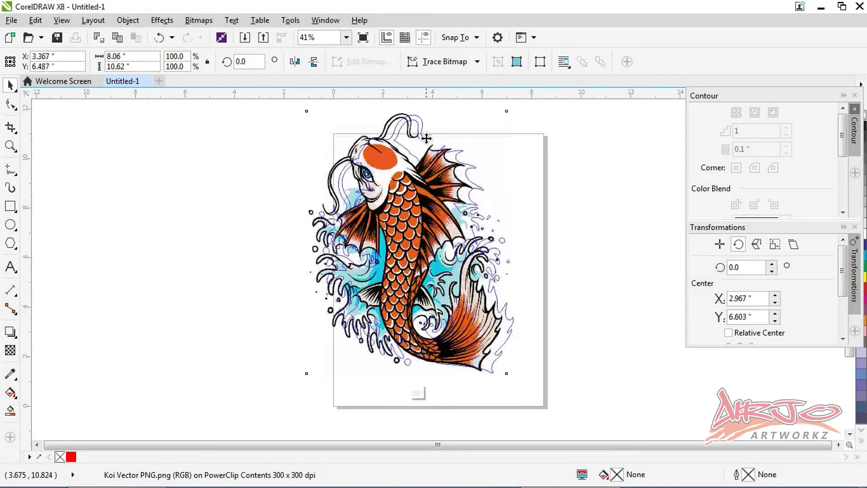
Fine-align the koi image to the outline at the curled tip of the upper whisker and finish editing the PowerClip contents.
key("z")
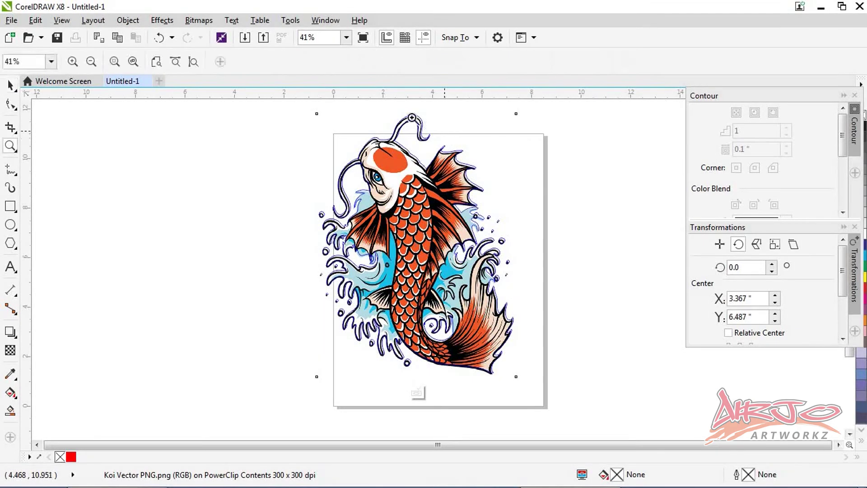
left_click(442, 165)
left_click_drag(427, 204, 493, 290)
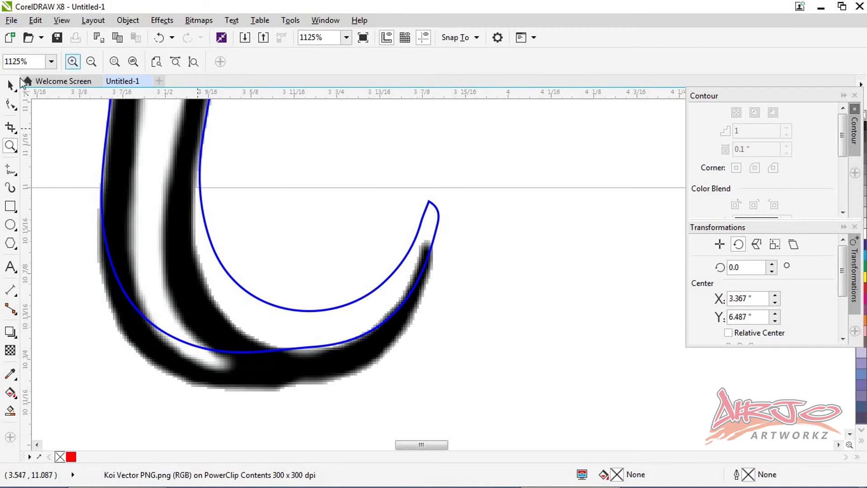
left_click(10, 84)
left_click_drag(428, 250, 431, 224)
right_click(431, 225)
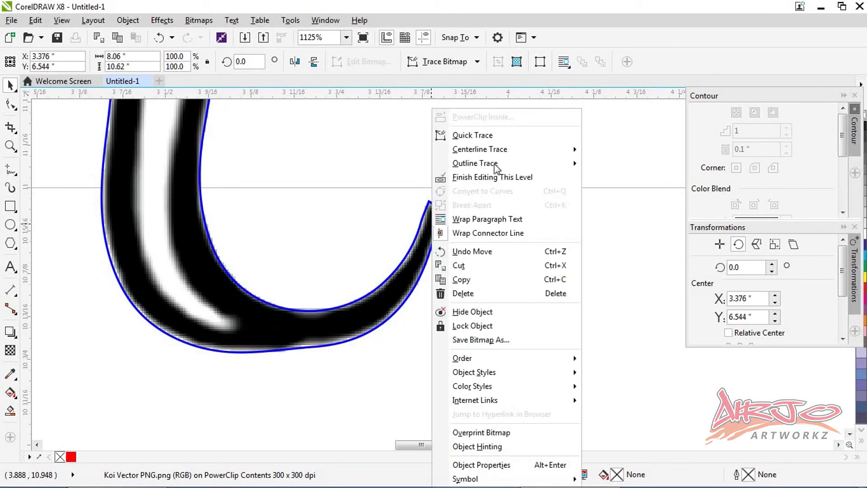
left_click(466, 180)
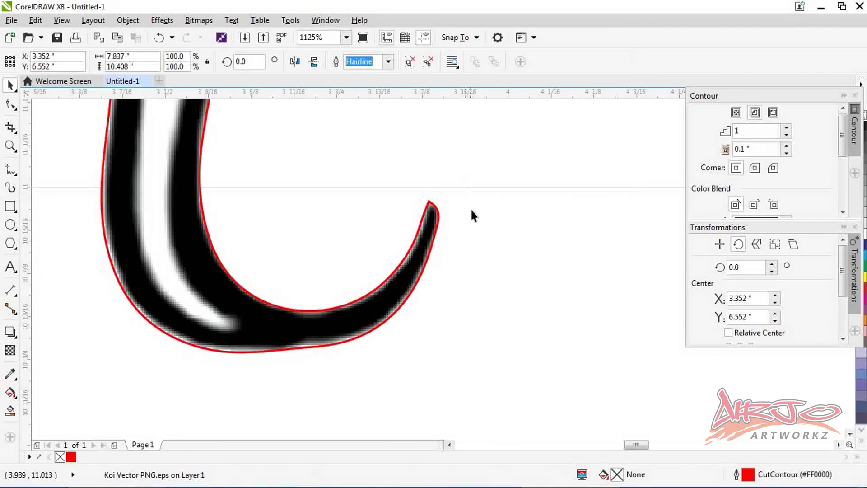
Centre the PowerClipped koi with its red outline on the page.
left_click(397, 257)
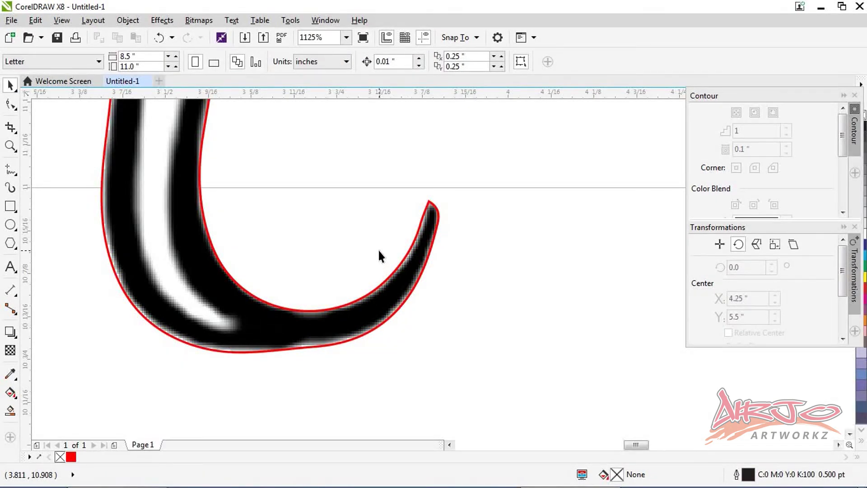
key("F4")
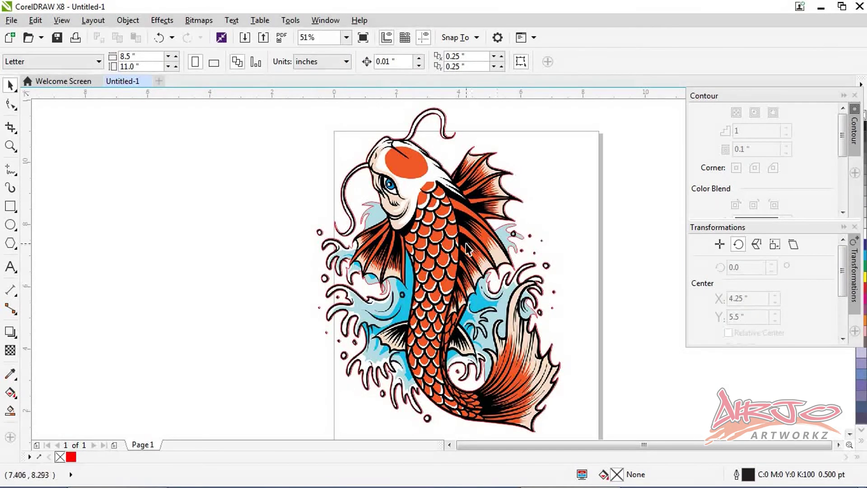
left_click(465, 252)
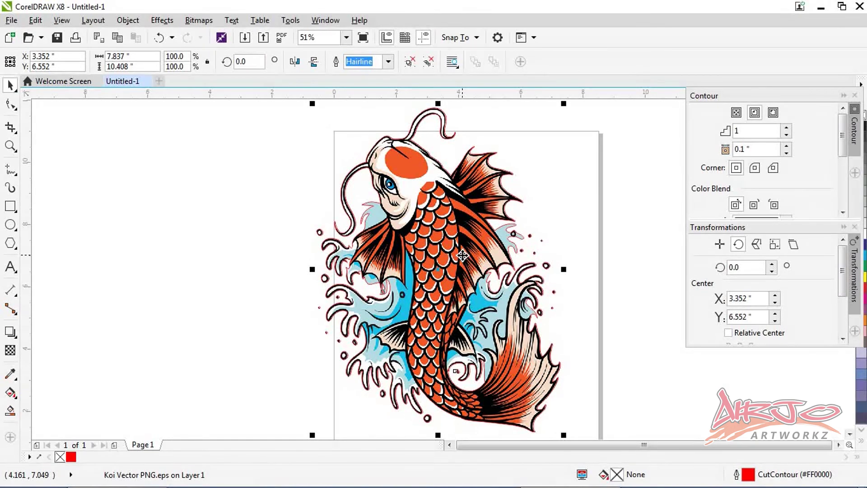
key("p")
left_click(555, 258)
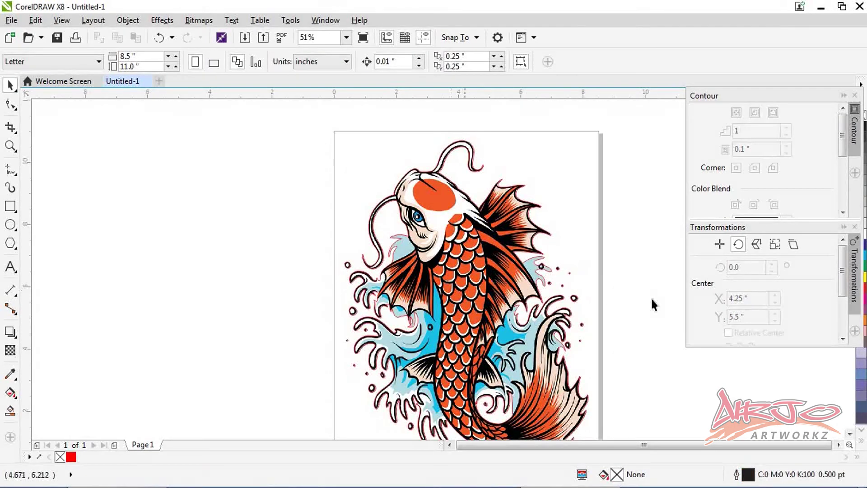
Select the koi outline, and move and enlarge the Contour docker so that more of its settings are accessible.
left_click(485, 297)
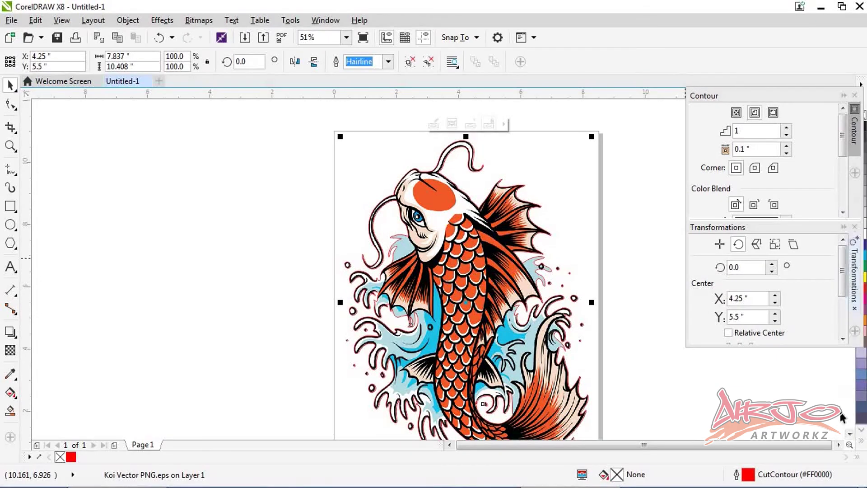
left_click_drag(797, 98, 781, 113)
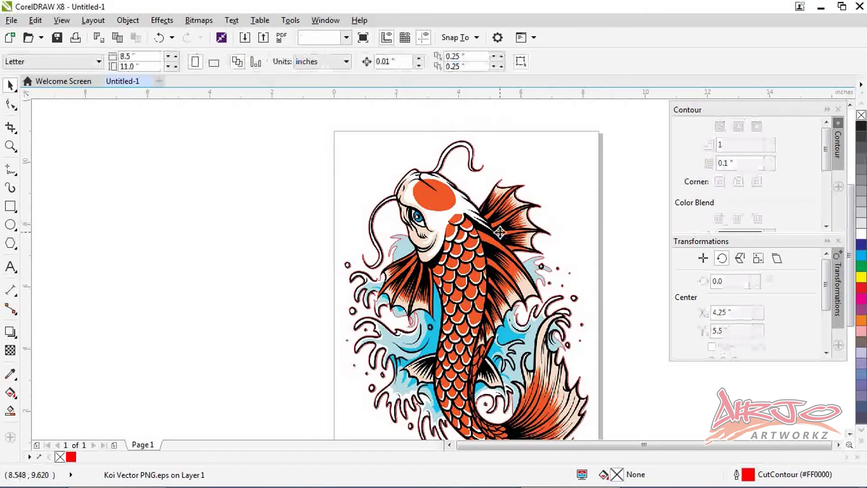
left_click(738, 126)
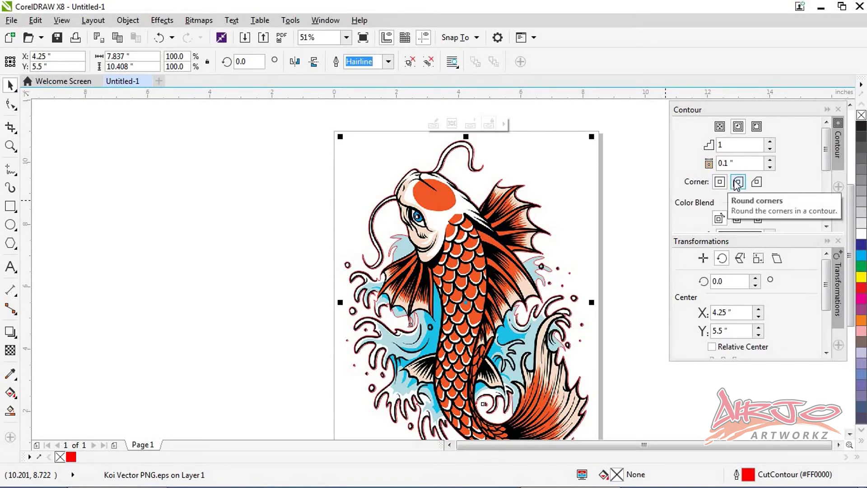
left_click(756, 182)
double_click(737, 146)
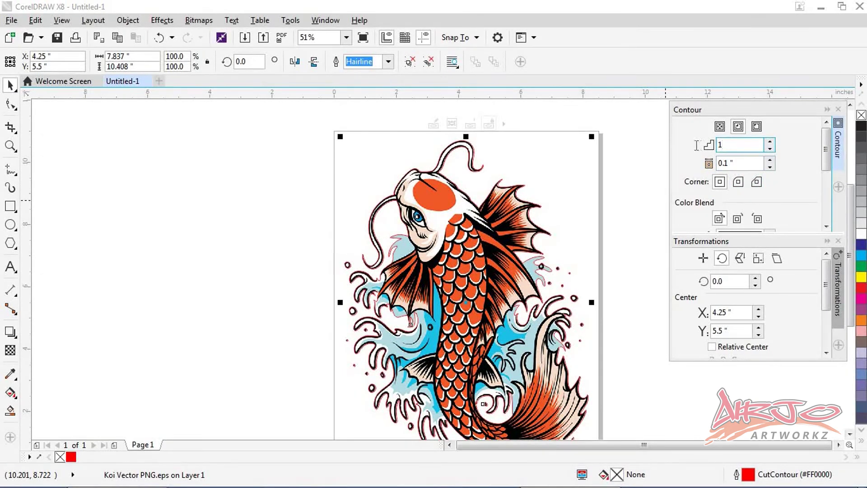
left_click_drag(815, 234, 814, 298)
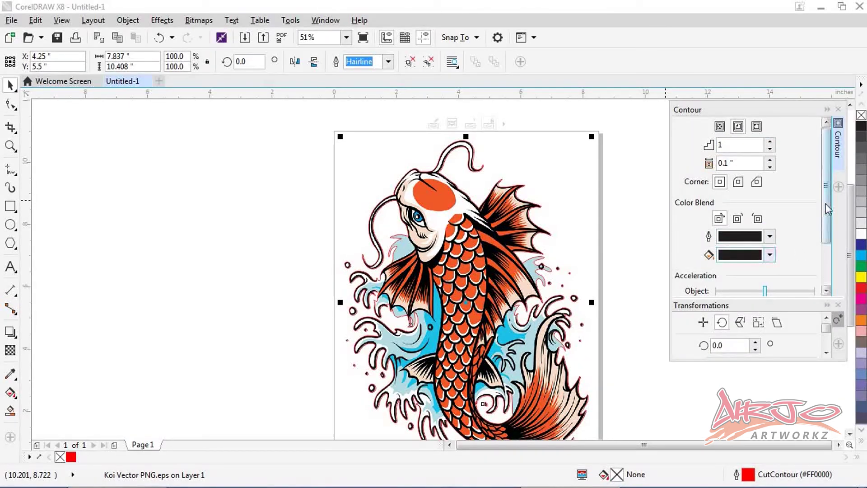
left_click_drag(825, 204, 828, 278)
left_click_drag(831, 226, 828, 193)
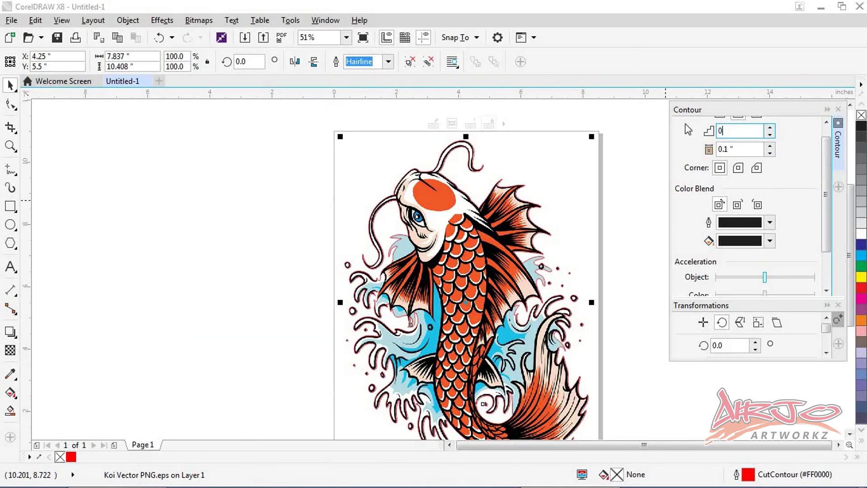
Apply a one-step outside contour with a 0.025" offset and beveled corners to the koi outline.
key("Tab")
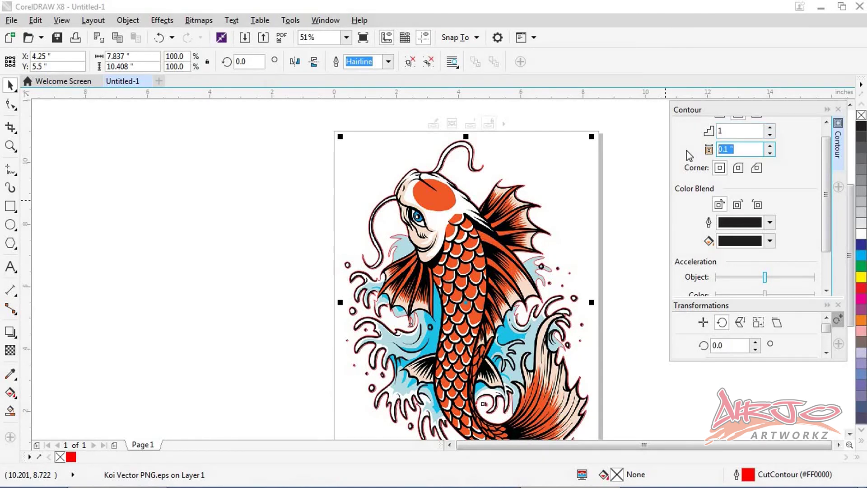
type("0.025")
key("Return")
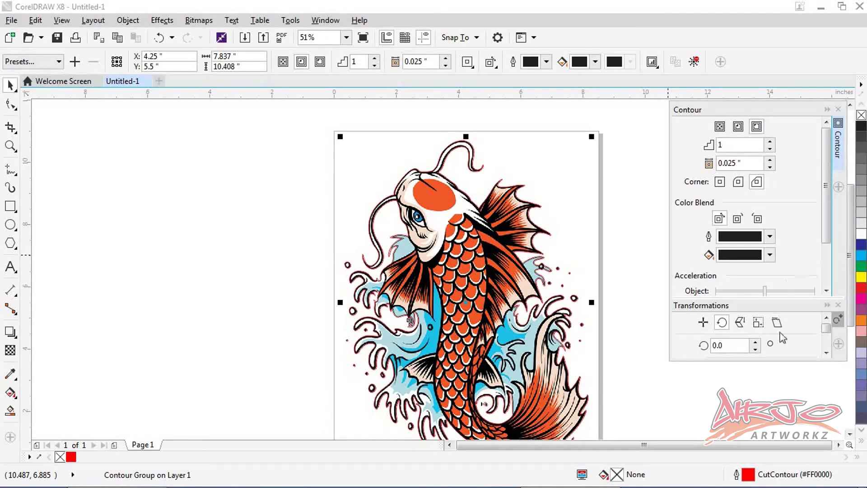
scroll(831, 266, "down", 3)
left_click(791, 285)
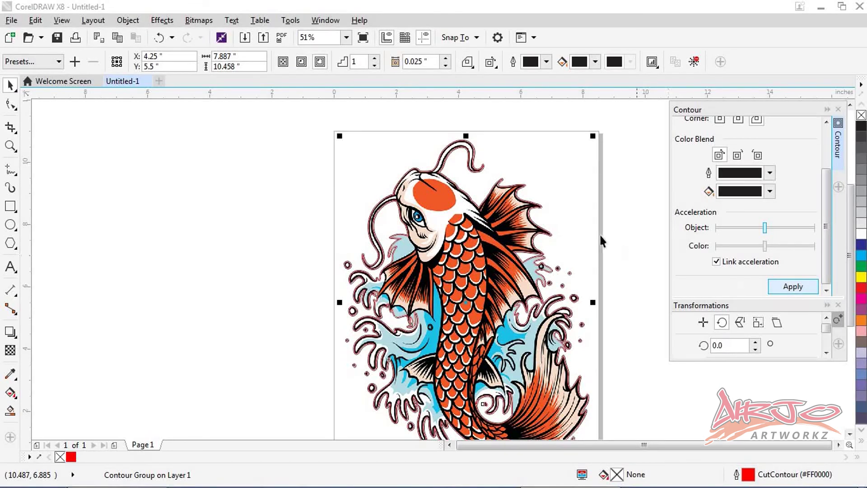
Break the contour group apart near the dorsal fin tip and select the outer contour curve on its own.
key("z")
left_click_drag(538, 223, 562, 244)
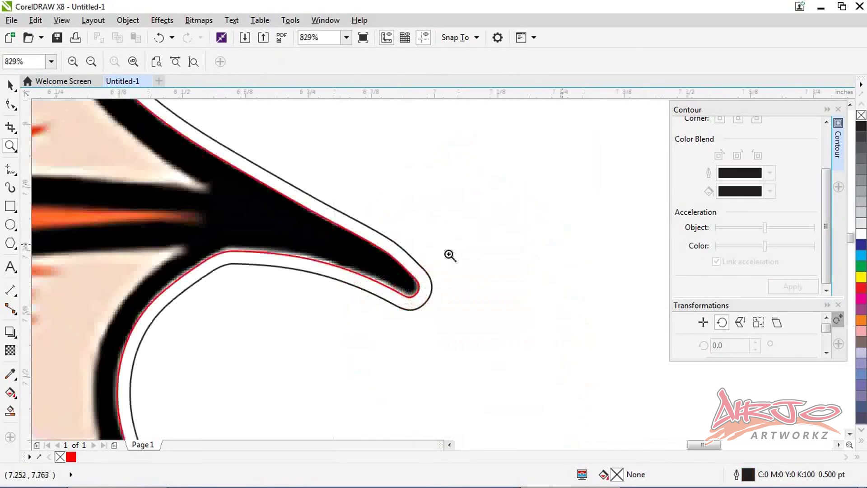
left_click(10, 84)
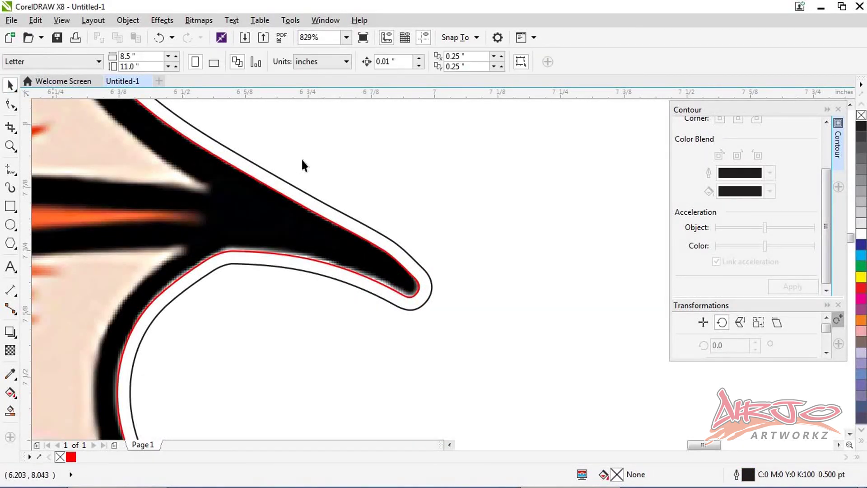
left_click(347, 214)
right_click(345, 215)
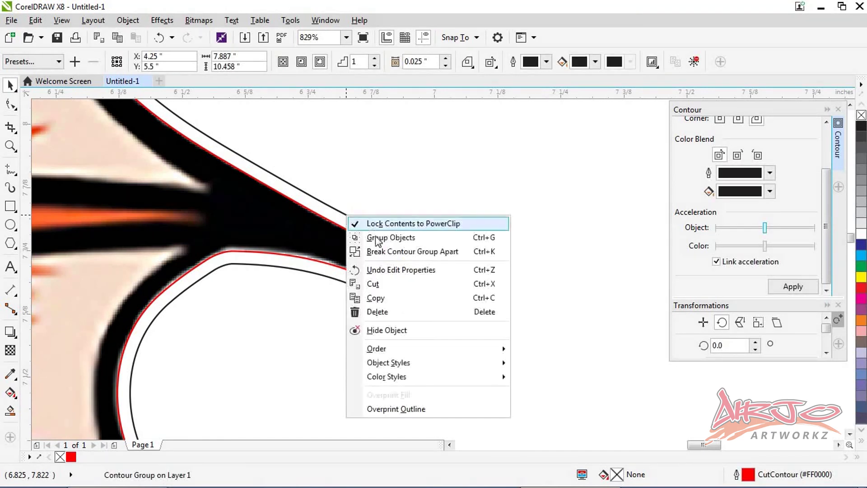
left_click(399, 237)
left_click(396, 241)
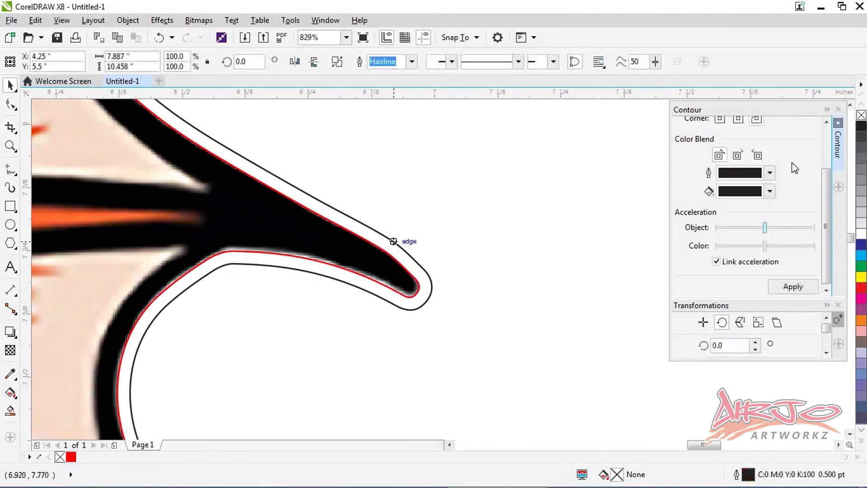
Remove the outer contour curve's outline and fill it with black (C:0 M:0 Y:0 K:100).
right_click(861, 116)
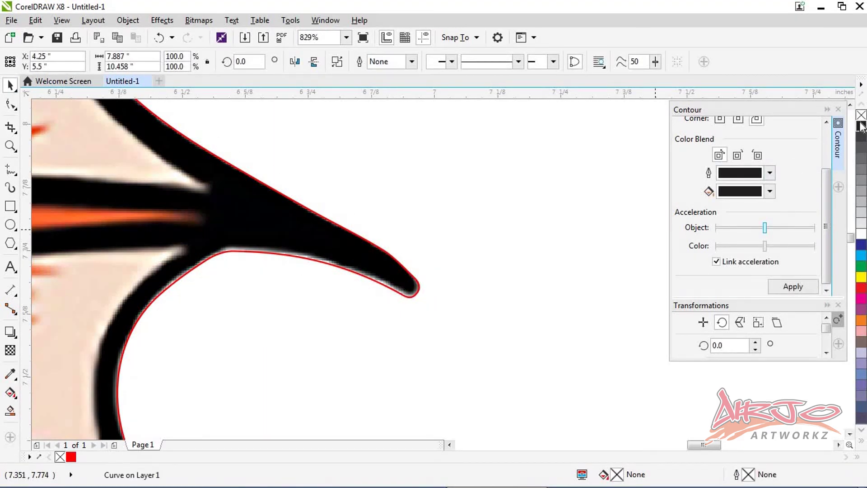
left_click(861, 126)
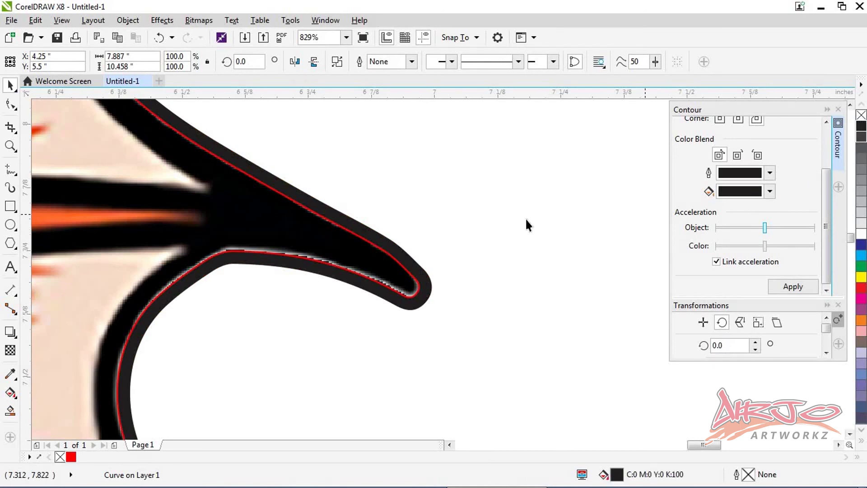
left_click(379, 242)
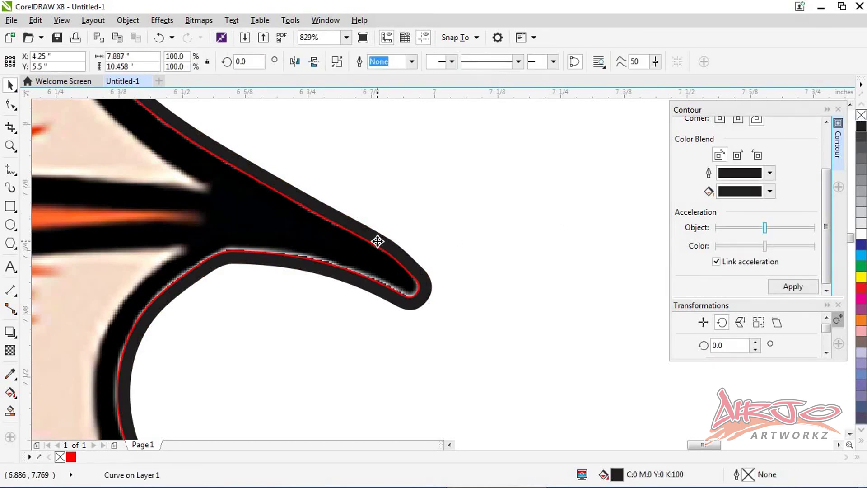
key("z")
scroll(389, 230, "down", 4)
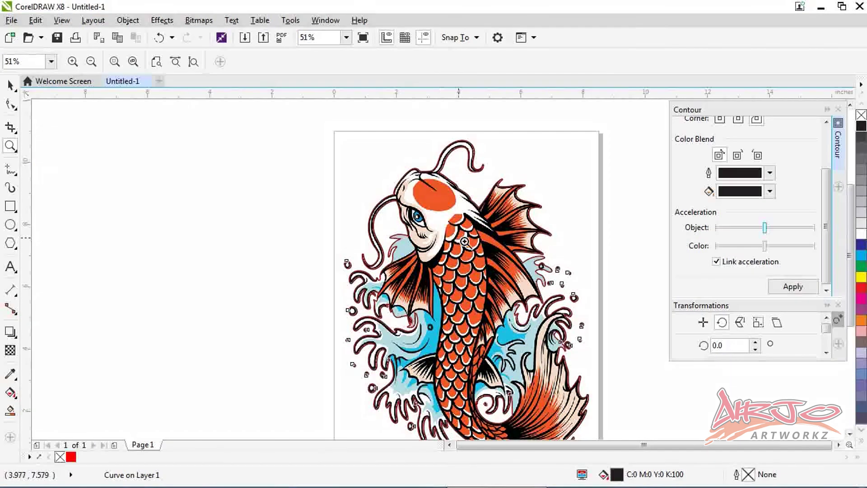
scroll(461, 240, "down", 1)
scroll(474, 280, "up", 1)
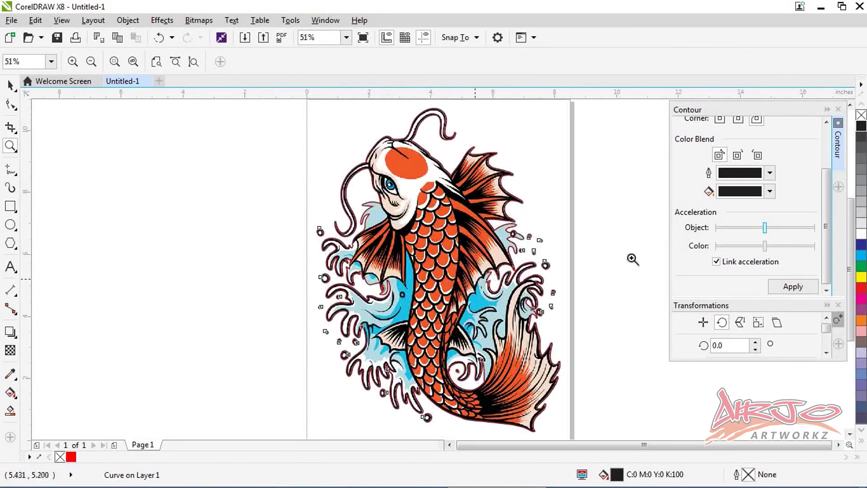